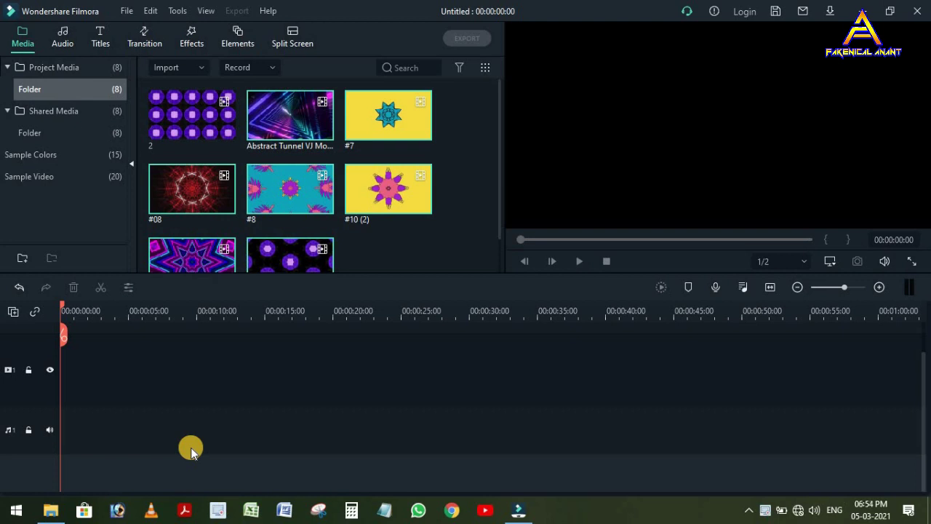
Open the Remixes folder inside Mp3 Songs on Local Disk (F:) in File Explorer
click(50, 509)
click(439, 320)
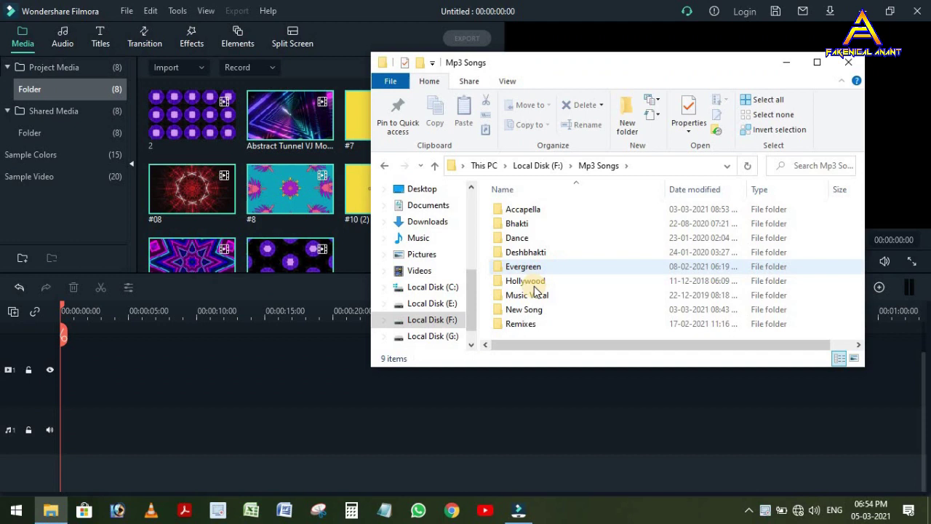
double_click(520, 325)
Import the Chura Ke Dil Mera remix MP3 into the project media and place it at the start of audio track 1
scroll(527, 267, down, 3)
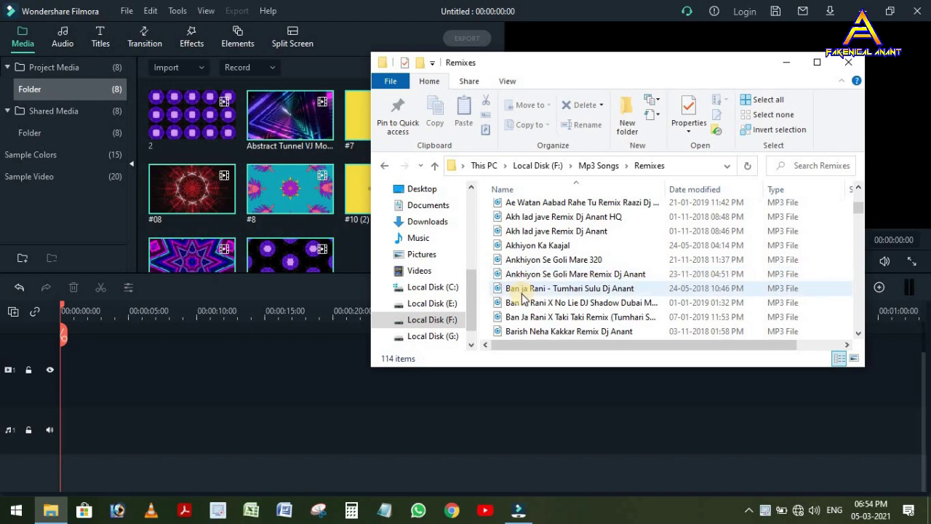
scroll(521, 298, down, 2)
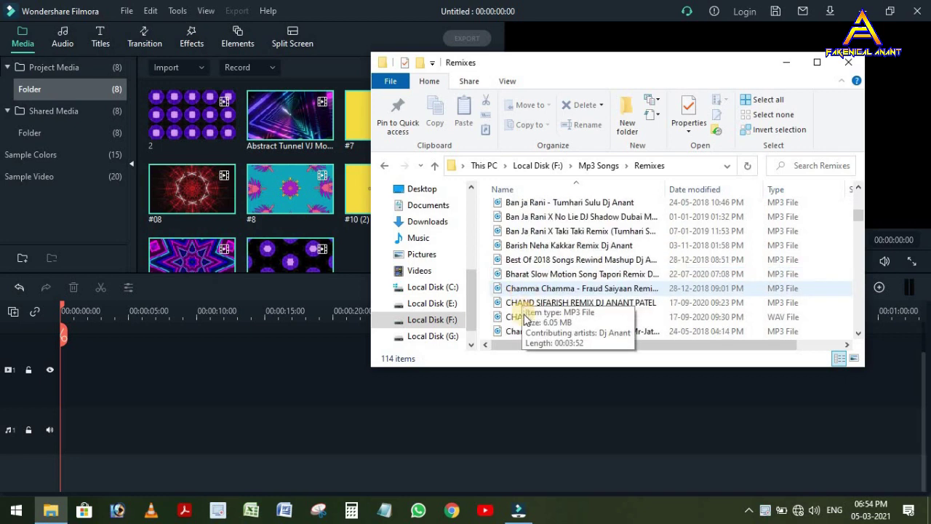
scroll(524, 314, down, 1)
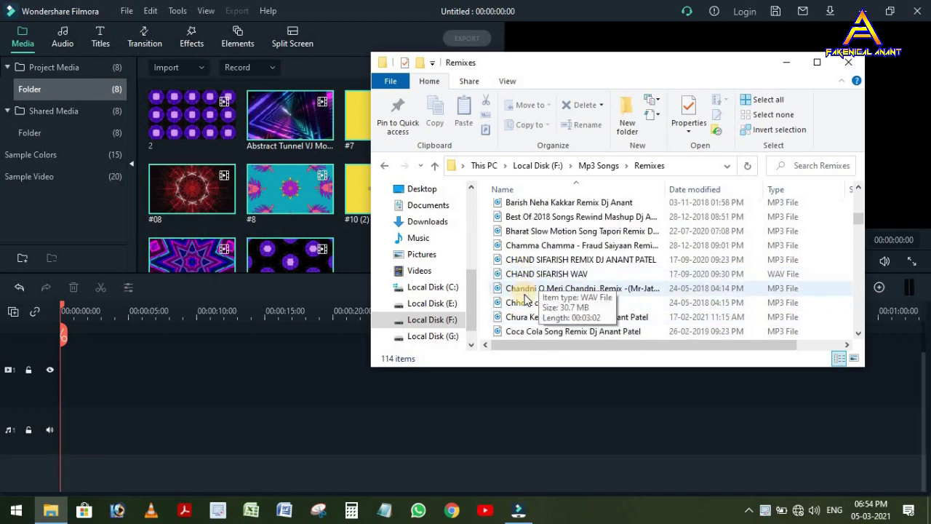
scroll(523, 300, down, 1)
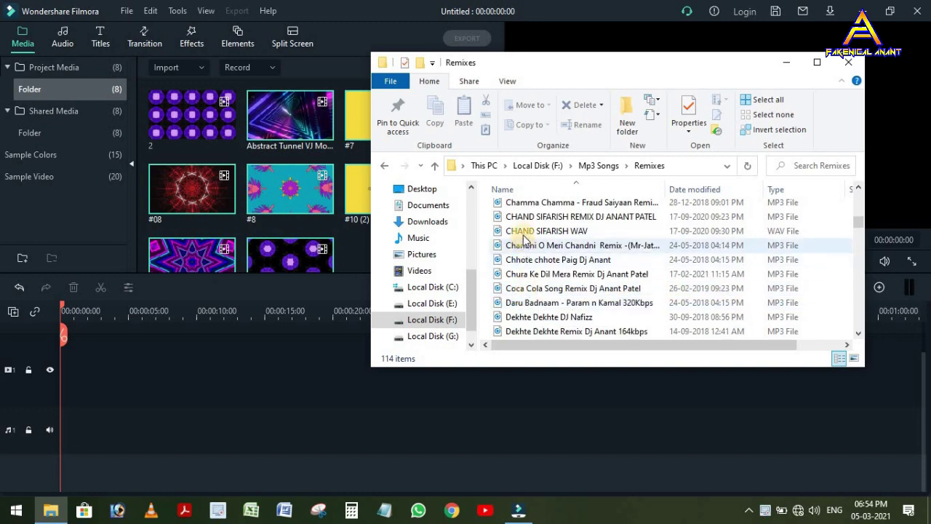
click(546, 275)
drag(547, 276, 341, 247)
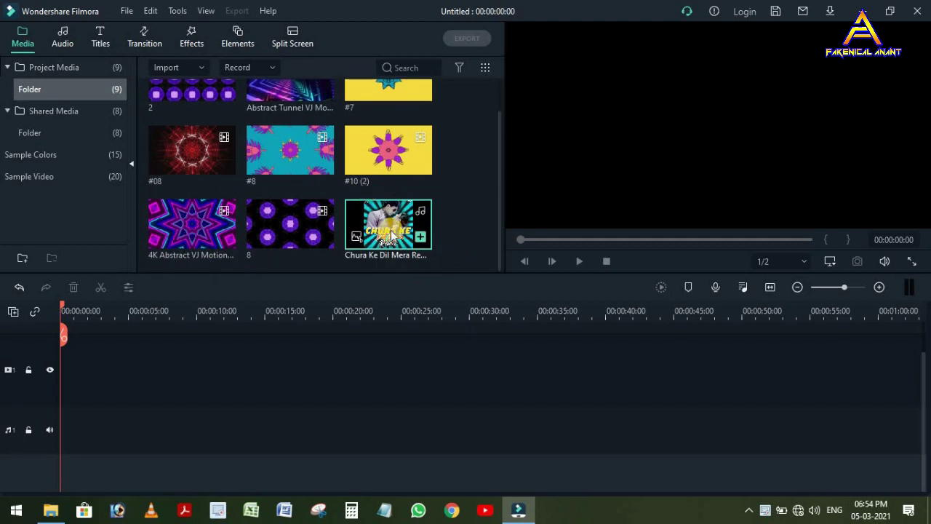
drag(358, 296, 91, 373)
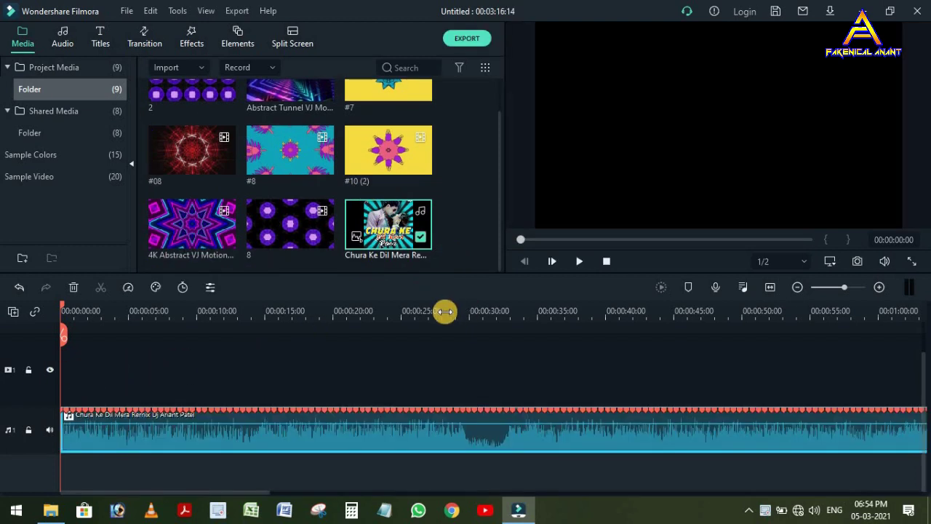
Inspect the song's quiet passage and beat drop just after 32 seconds and preview the #8 clip from the media library
click(443, 310)
drag(442, 305, 504, 308)
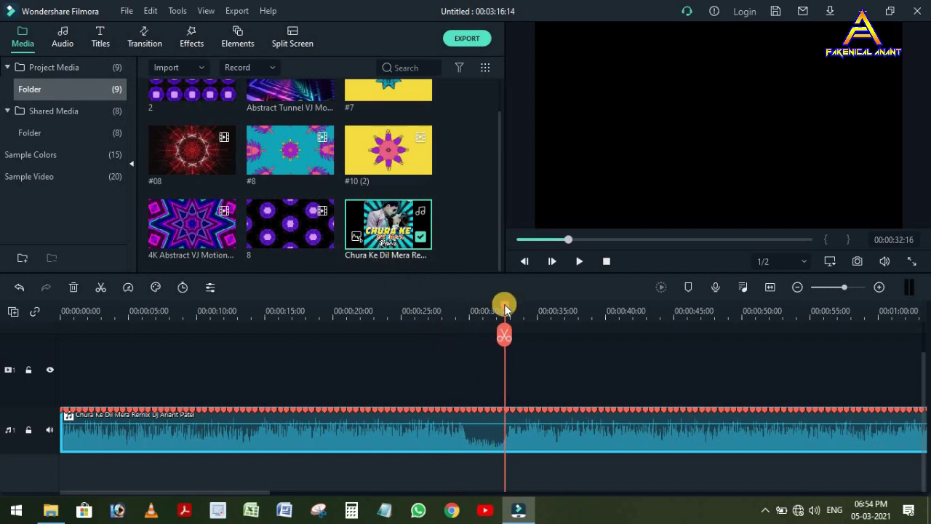
double_click(290, 166)
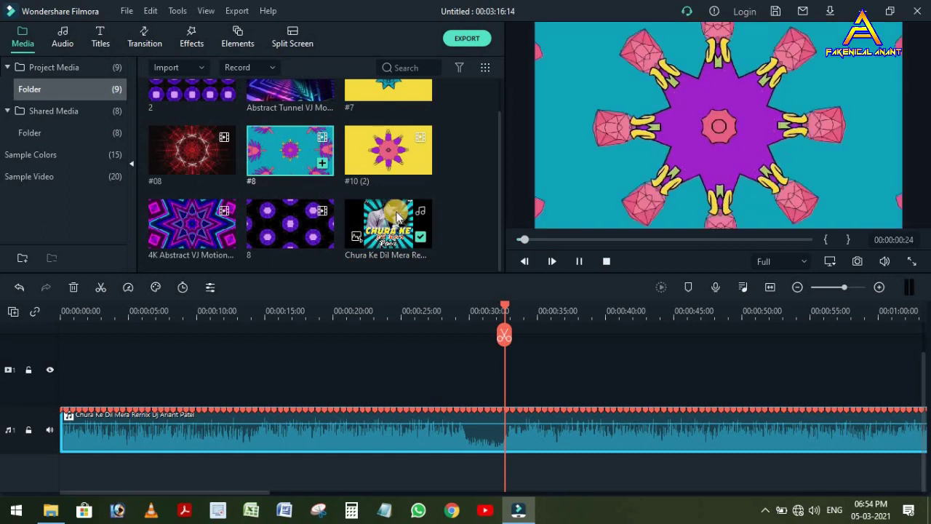
click(579, 260)
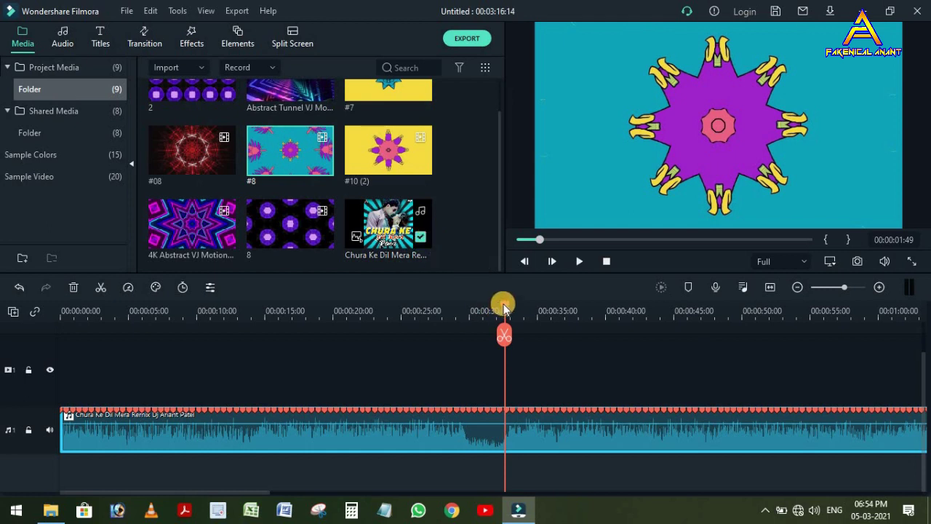
mouse_move(504, 304)
mouse_down()
mouse_move(456, 305)
mouse_move(507, 325)
mouse_move(505, 308)
mouse_up()
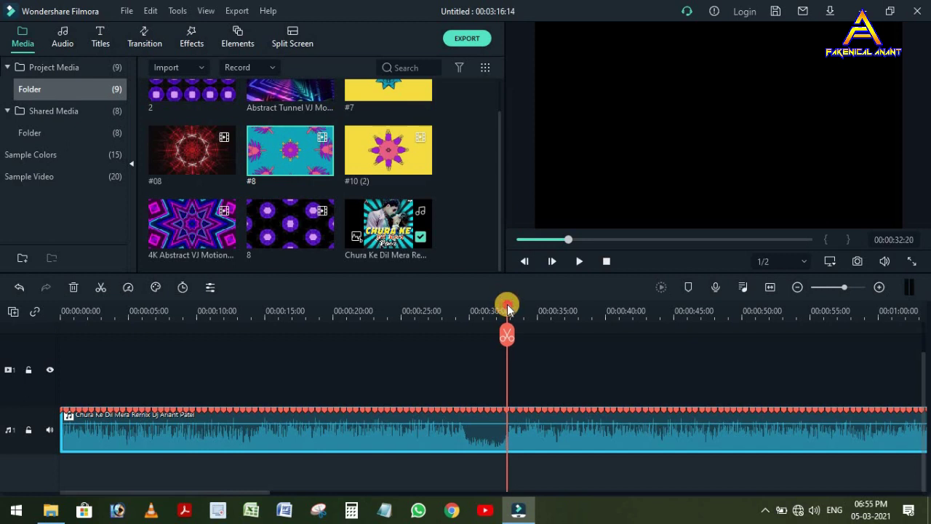
click(579, 260)
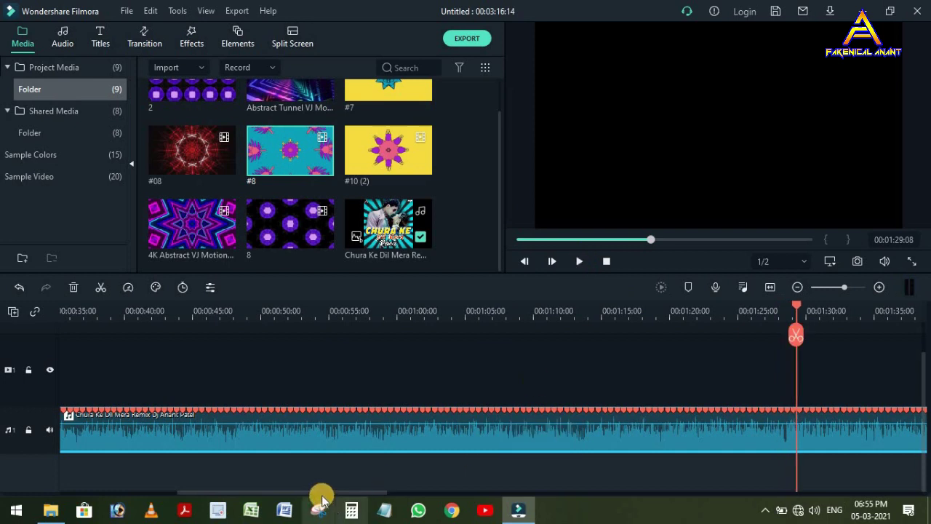
Split the song at the beat drop at 00:01:28:16 and delete everything before it
drag(322, 492, 451, 492)
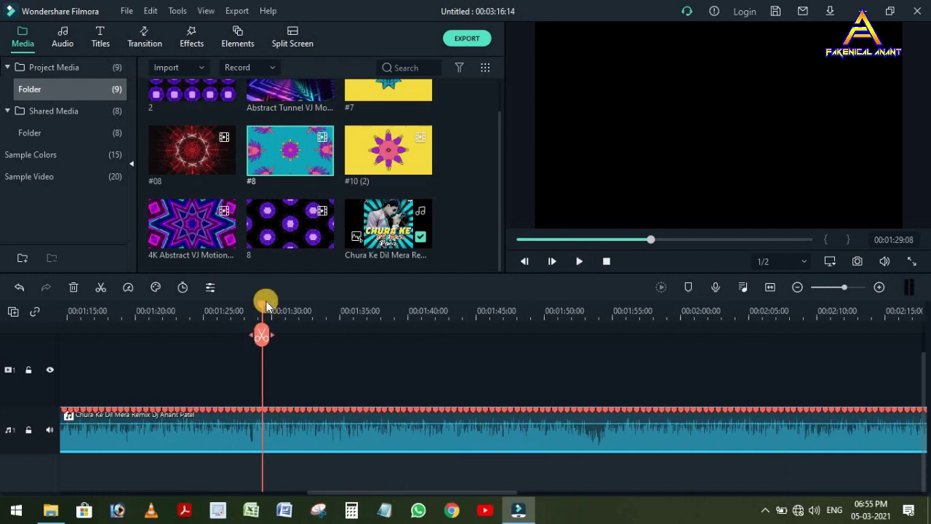
click(254, 307)
drag(255, 311, 487, 315)
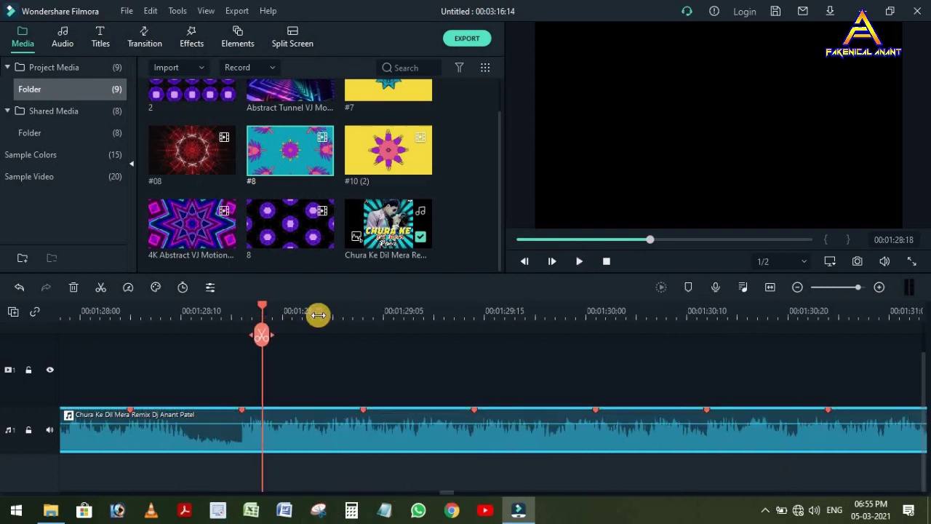
drag(252, 304, 242, 307)
click(241, 334)
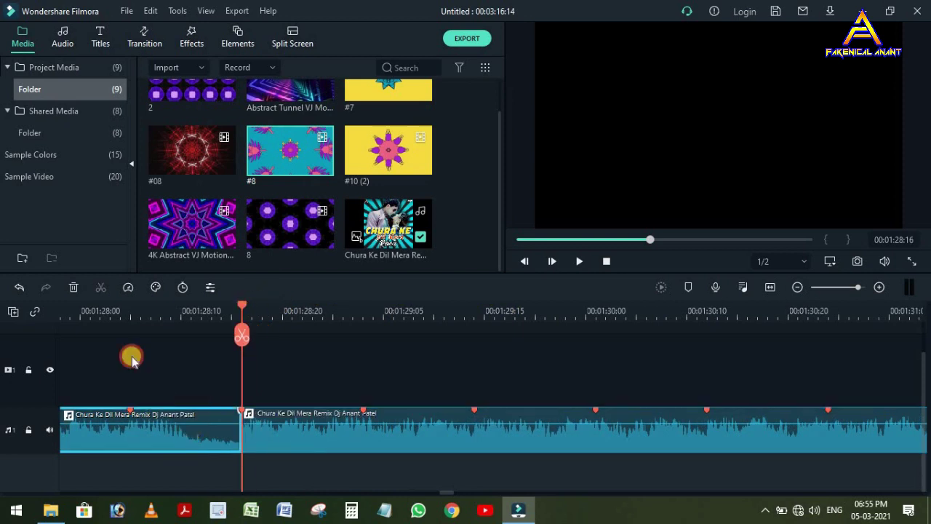
click(73, 289)
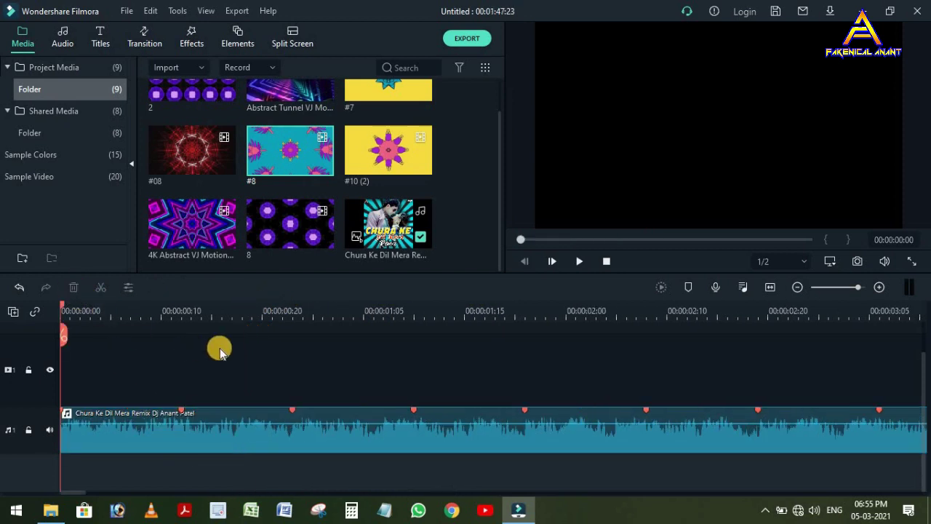
Play the trimmed song from the beginning to hear its beats, and return the playhead to the start
scroll(551, 315, down, 6)
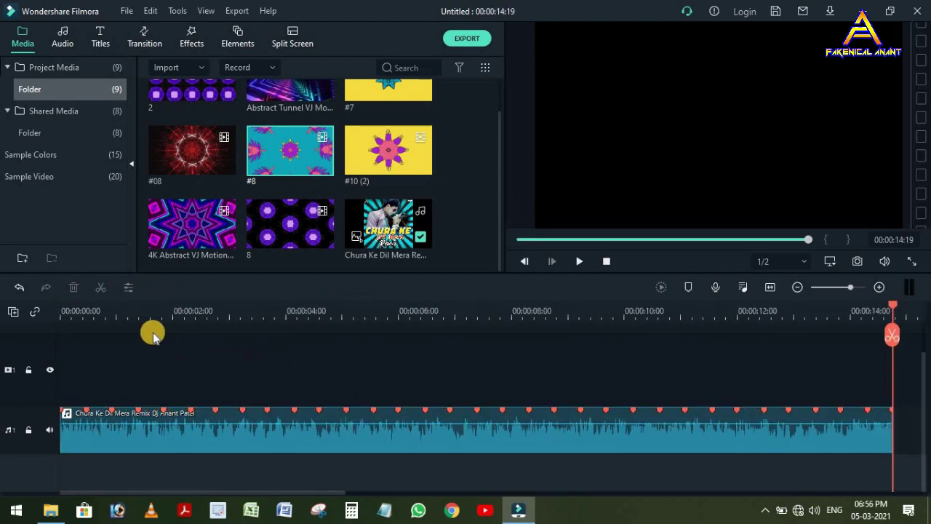
click(61, 313)
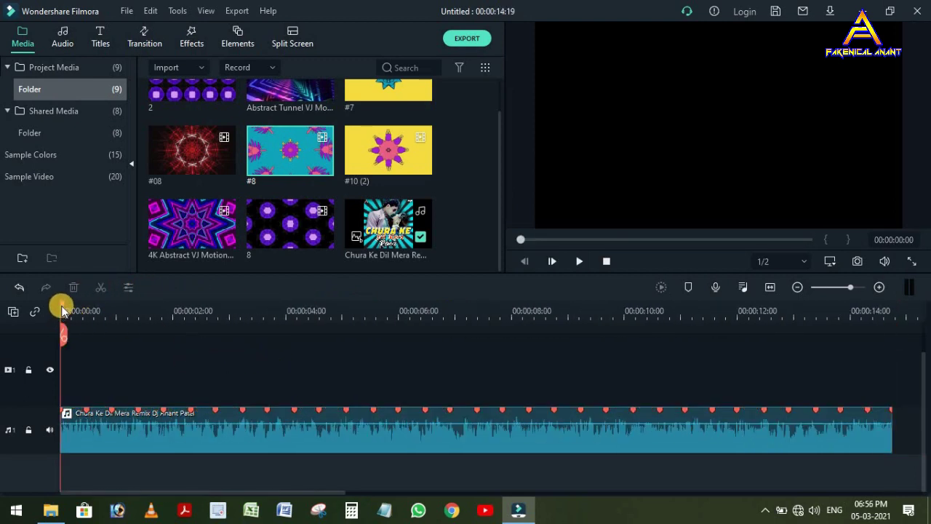
click(579, 261)
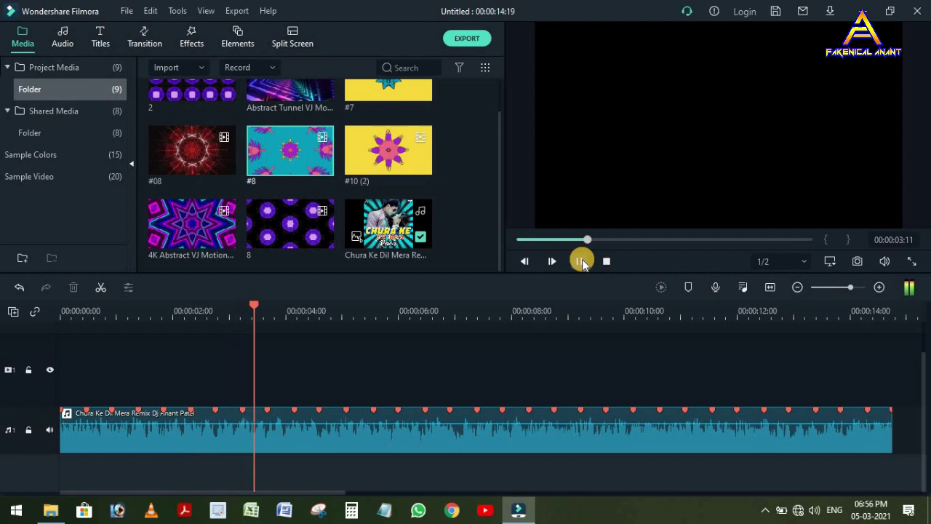
click(580, 261)
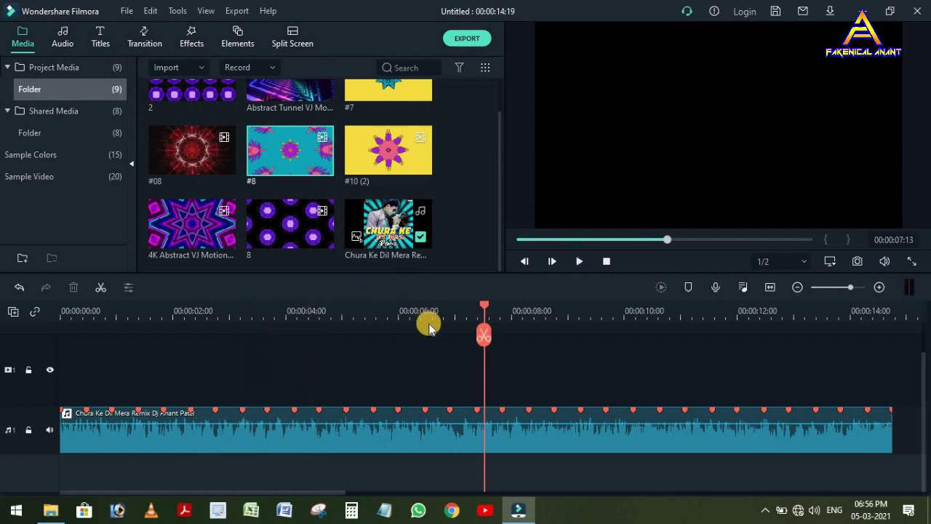
drag(484, 308, 61, 309)
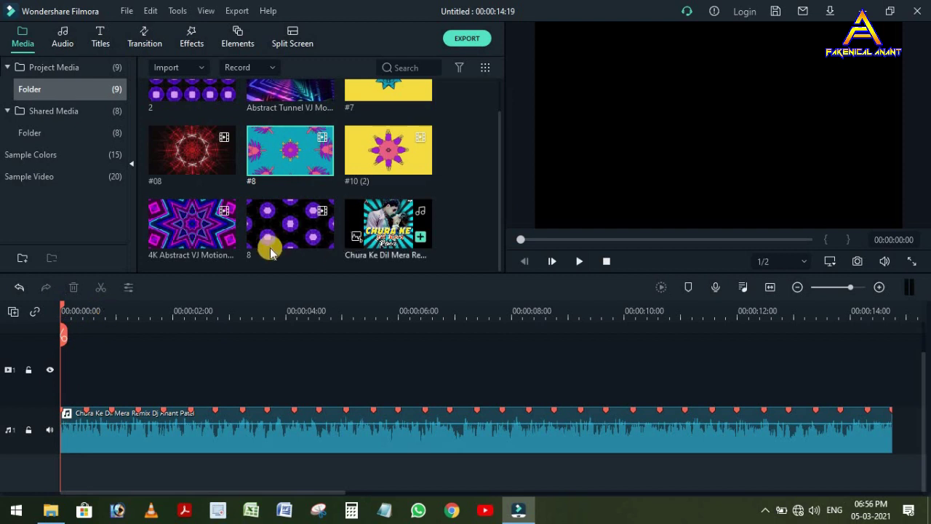
Add the Abstract Tunnel VJ clip to the start of video track 1, keeping the project settings of 1920 x 1080 25fps
drag(293, 168, 307, 224)
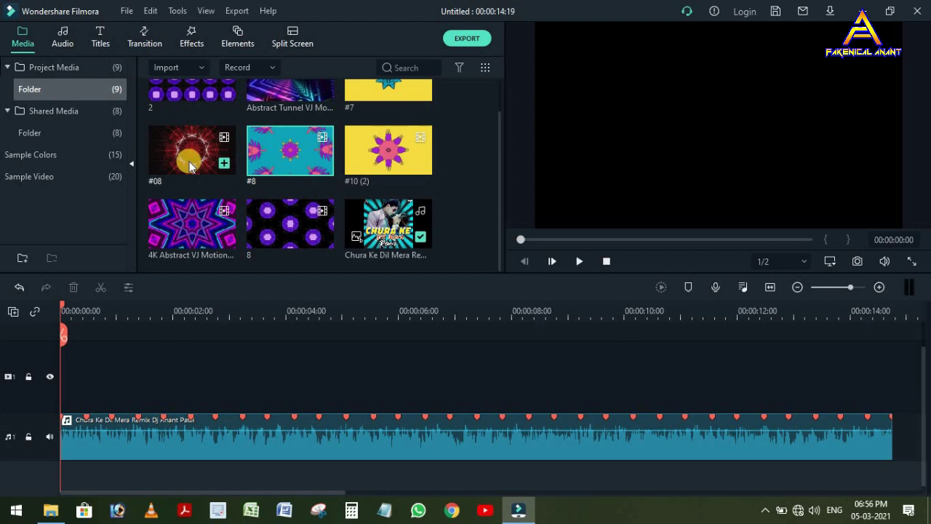
double_click(283, 95)
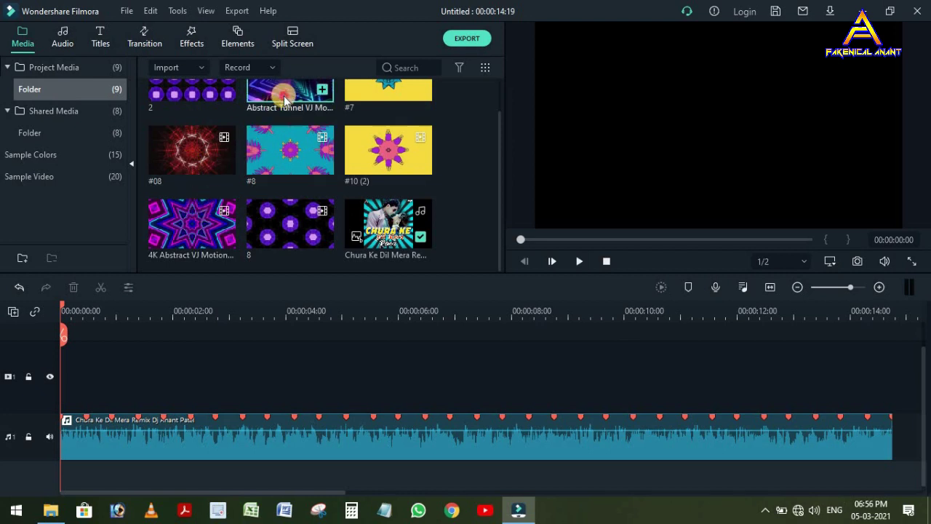
click(91, 372)
drag(272, 91, 38, 391)
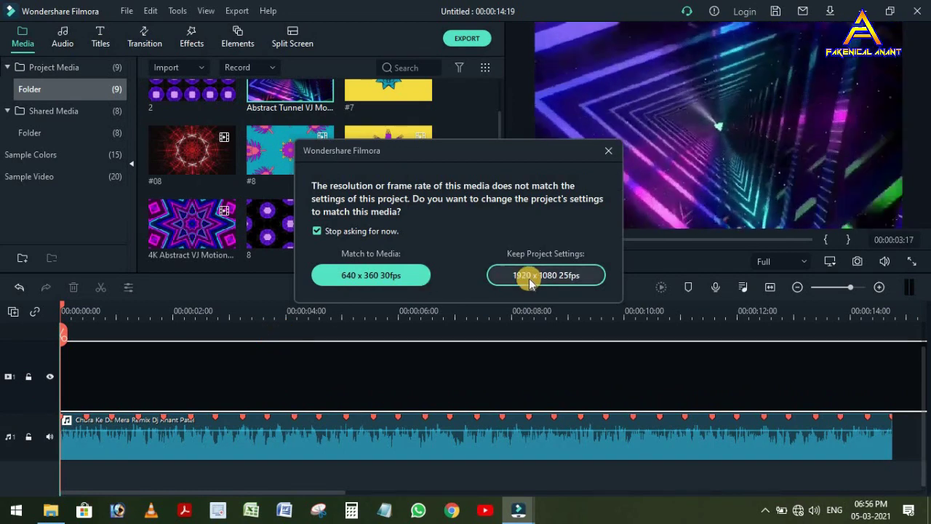
click(541, 274)
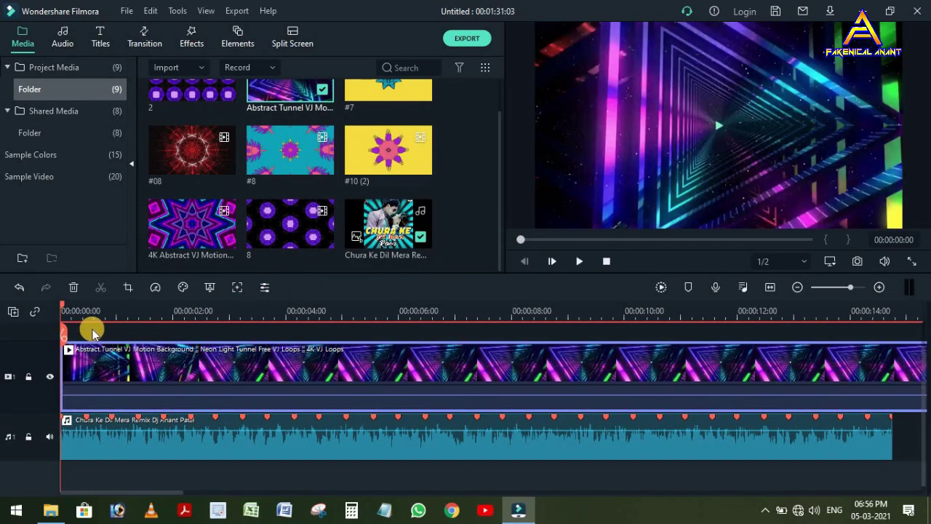
Split the tunnel clip at 00:00:00:06, midway to the first beat marker, and delete the remainder
drag(80, 314, 272, 313)
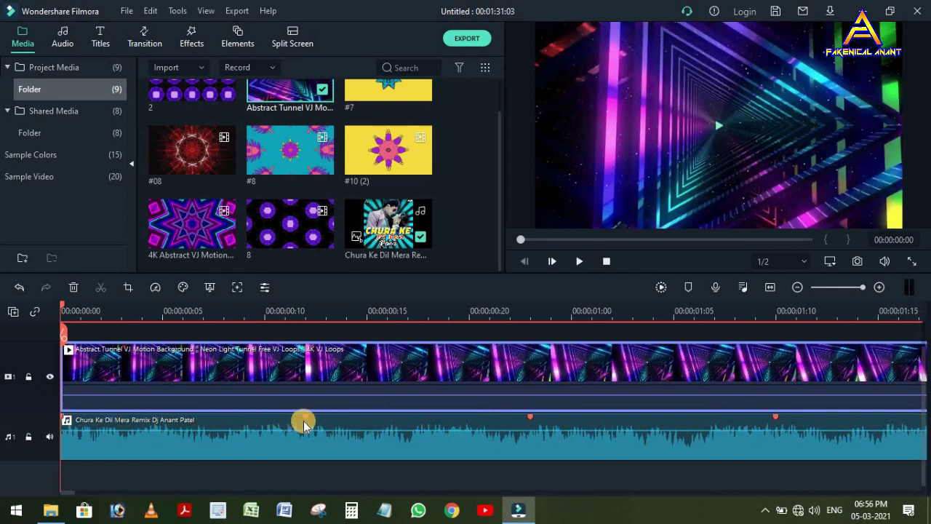
click(183, 311)
click(220, 369)
key(ctrl+b)
key(Delete)
Preview the shortened tunnel clip with the song from the start of the timeline
click(58, 310)
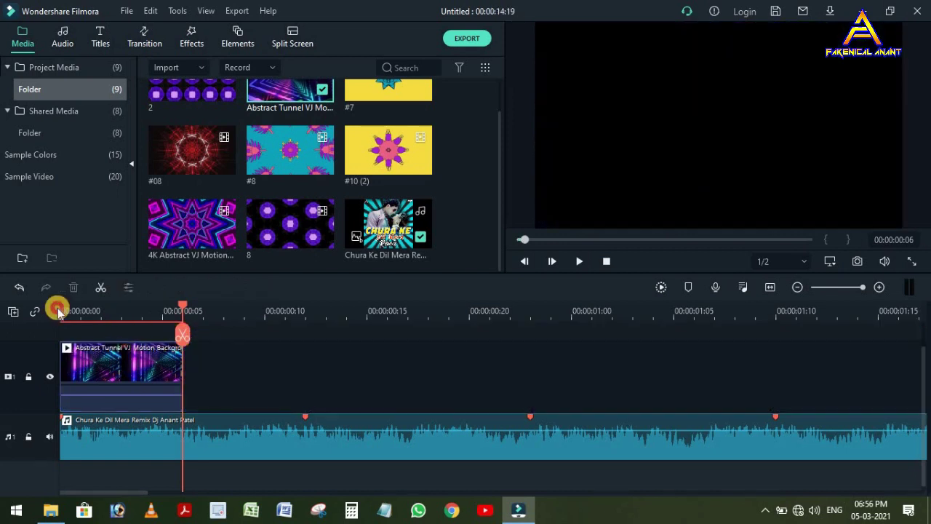
click(63, 309)
click(579, 261)
click(606, 260)
click(104, 317)
Set the tunnel clip's speed to Fast 2x, extend its end back to 00:00:00:06 and preview it
click(153, 358)
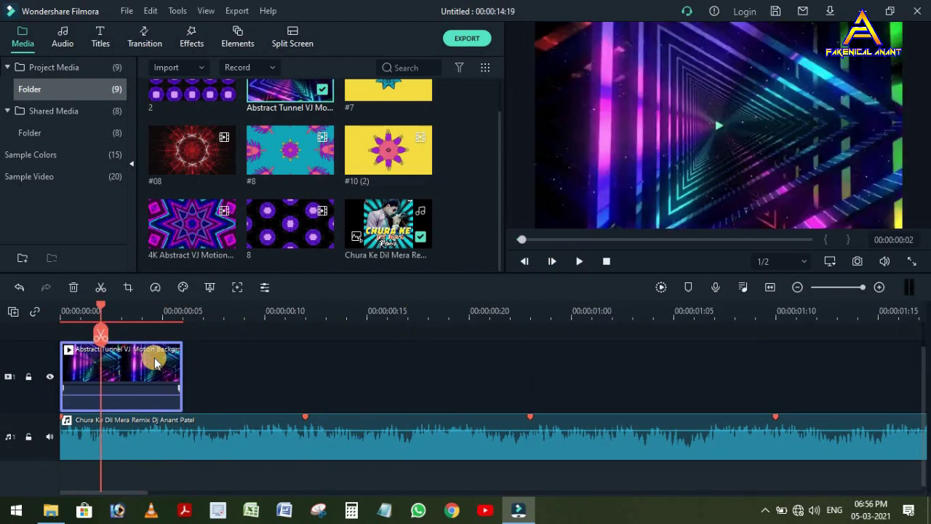
double_click(180, 367)
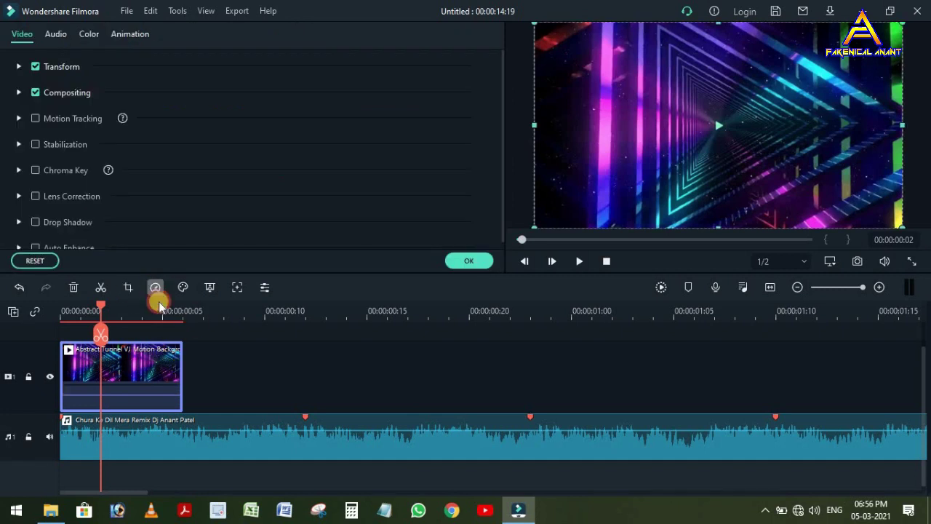
click(158, 288)
mouse_move(163, 354)
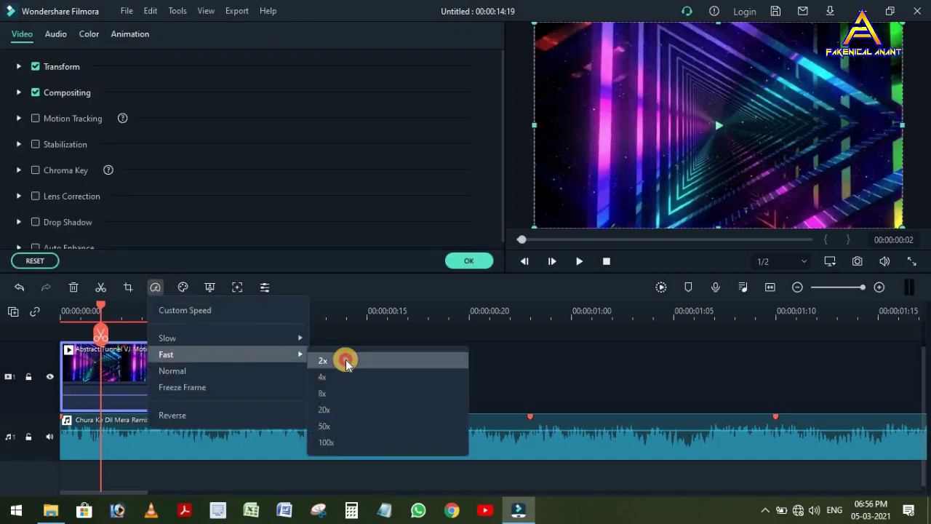
click(346, 362)
drag(98, 309, 64, 311)
drag(121, 365, 198, 386)
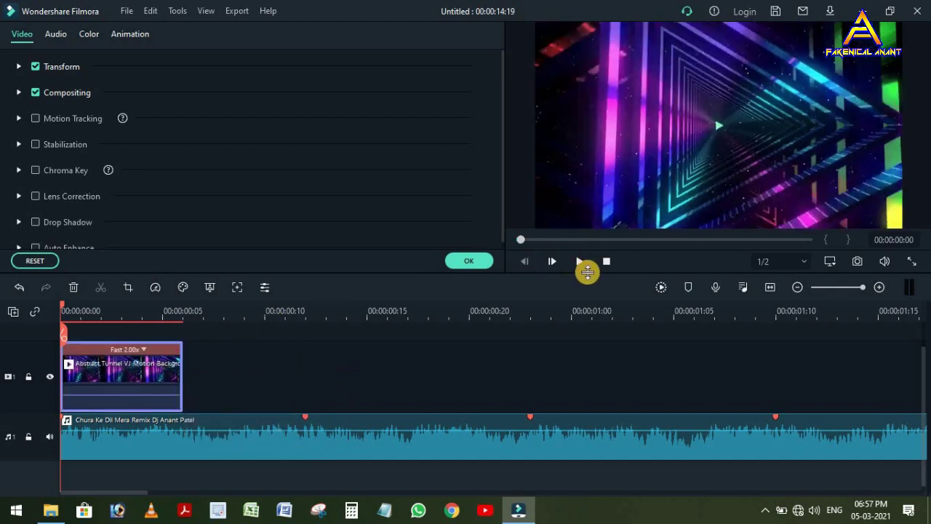
click(578, 262)
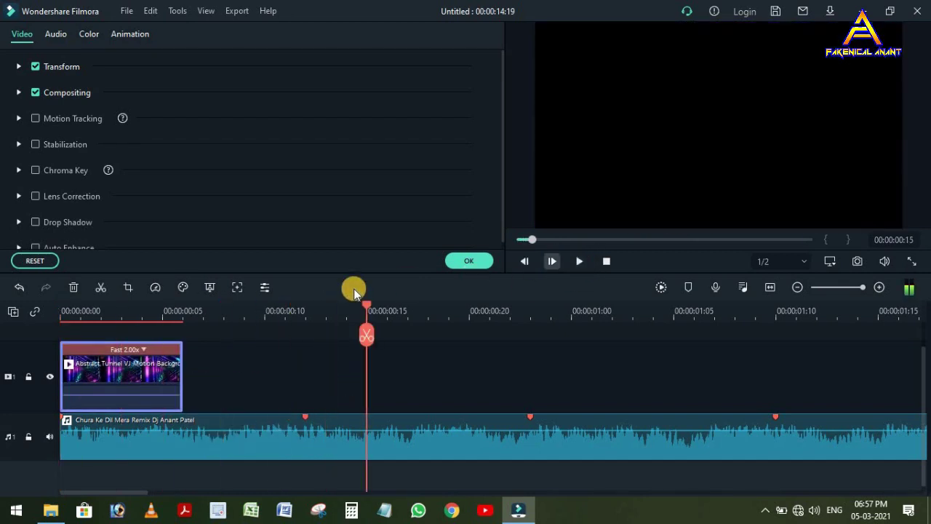
Set the tunnel clip's speed to Fast 4x, extend its end to 00:00:00:06 and park the playhead there
click(186, 315)
click(131, 339)
click(131, 310)
click(155, 287)
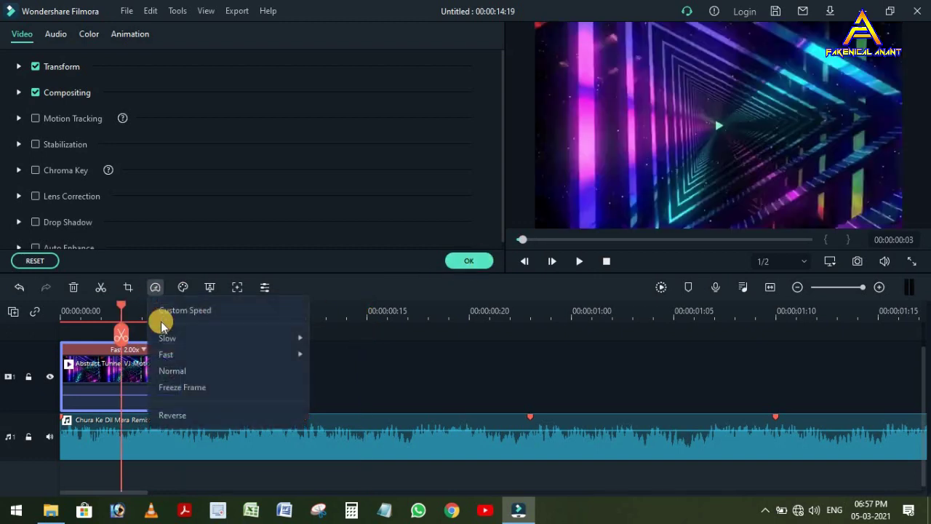
click(157, 356)
click(324, 374)
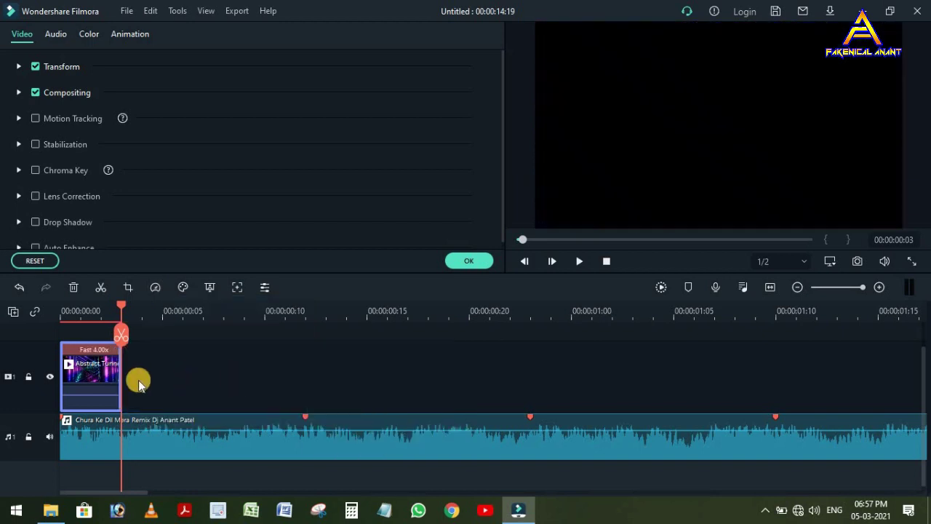
drag(121, 375, 181, 379)
drag(82, 312, 191, 322)
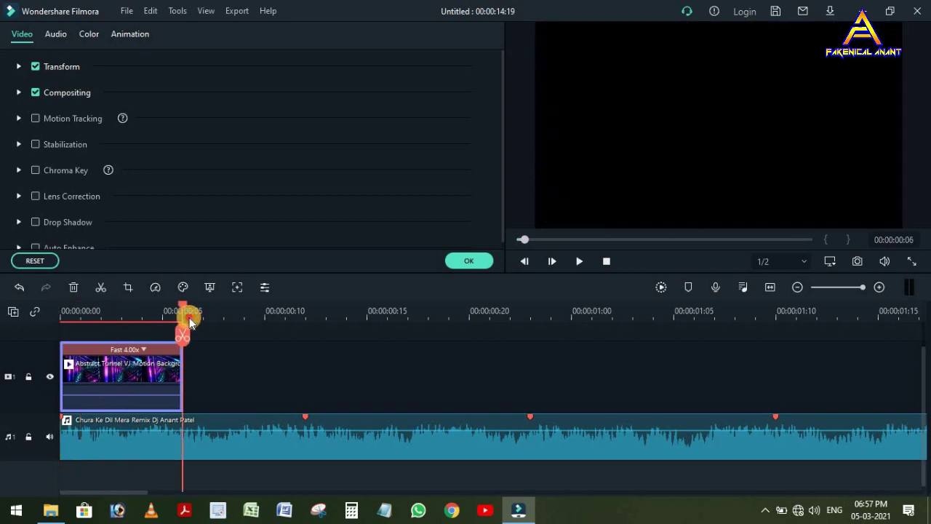
Place clip 8 directly after the tunnel clip and split it at the first beat marker, 00:00:00:12
click(458, 260)
drag(268, 222, 182, 377)
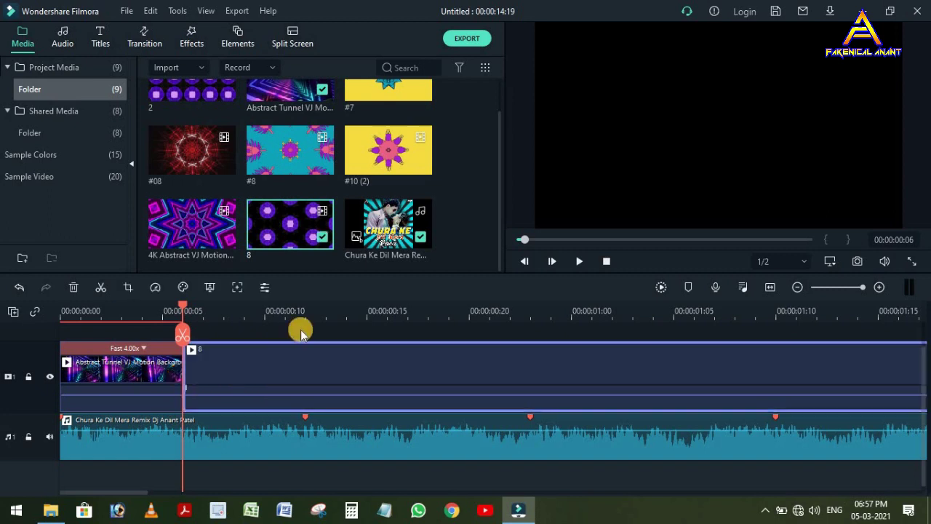
click(304, 311)
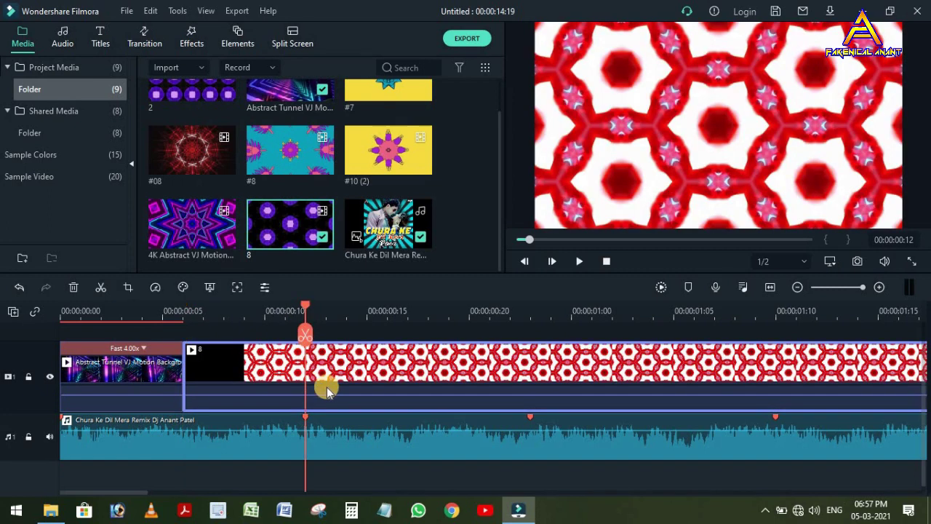
click(306, 335)
Move the remainder of clip 8 onto an upper video track, hide that track and lock it
mouse_move(557, 401)
mouse_down()
mouse_move(562, 339)
mouse_move(558, 384)
mouse_up()
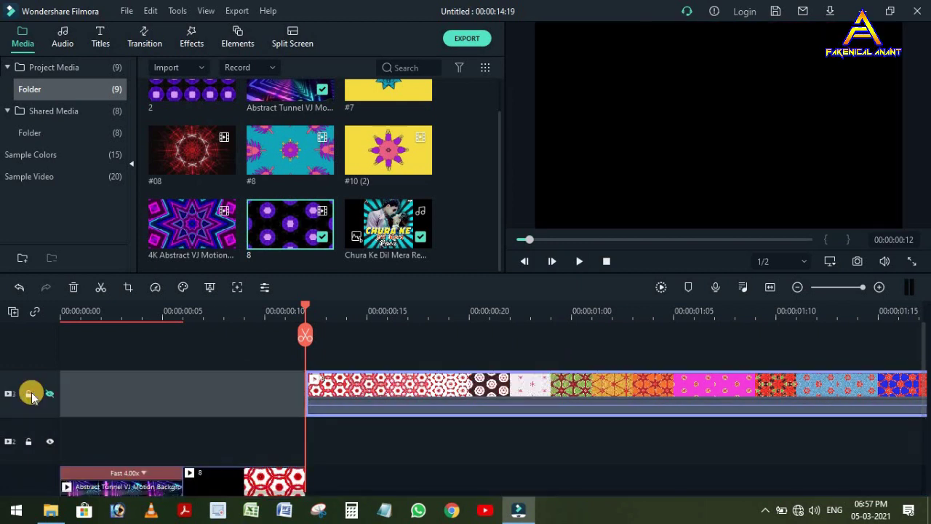
click(29, 393)
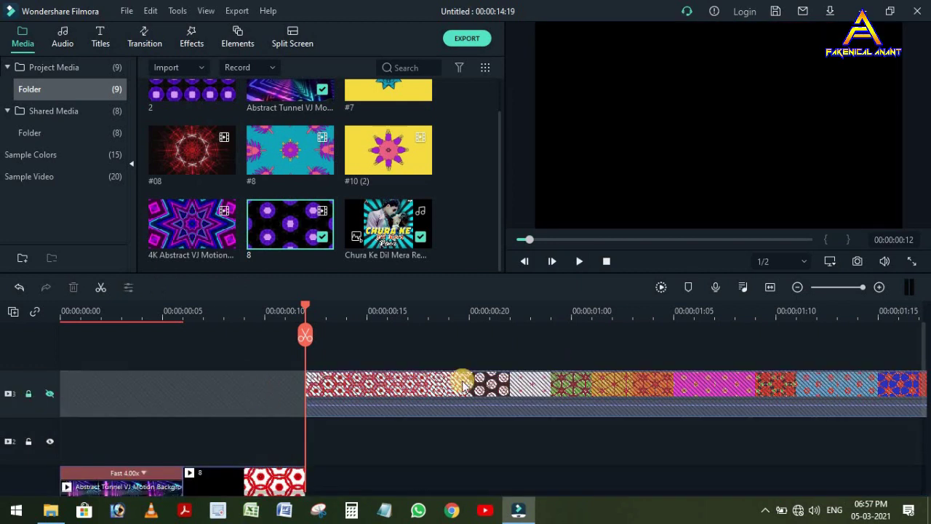
Add the red #08 clip at 00:00:00:12, split it at 00:00:00:18 and delete the remainder
scroll(469, 377, down, 1)
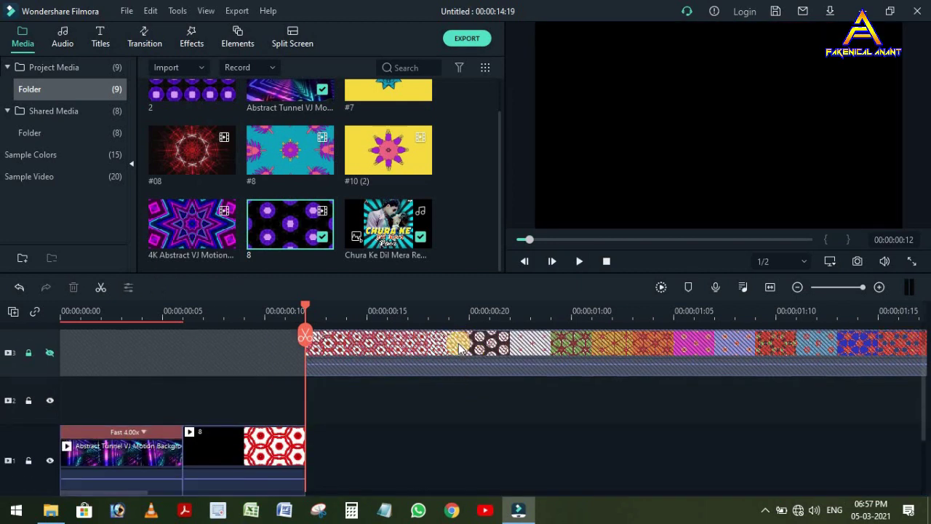
scroll(436, 348, down, 1)
drag(193, 160, 341, 393)
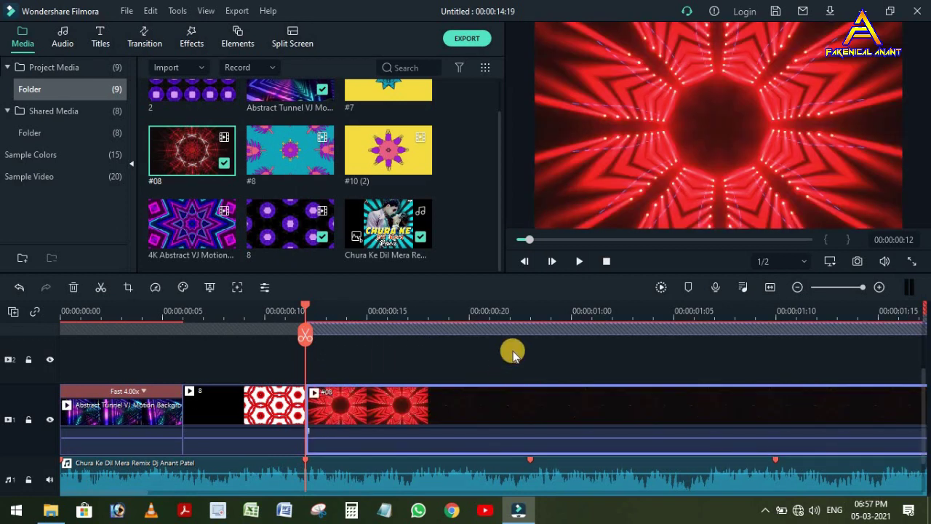
click(449, 312)
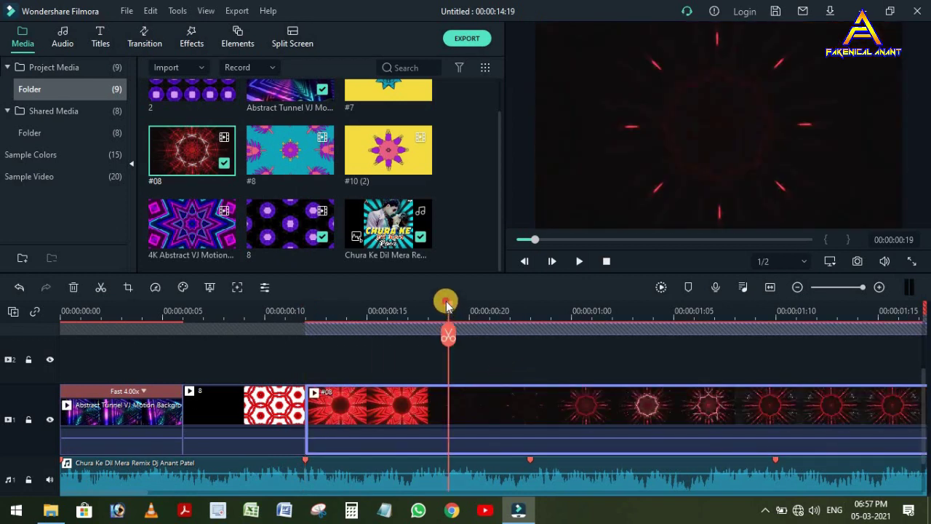
drag(446, 311, 355, 309)
click(427, 334)
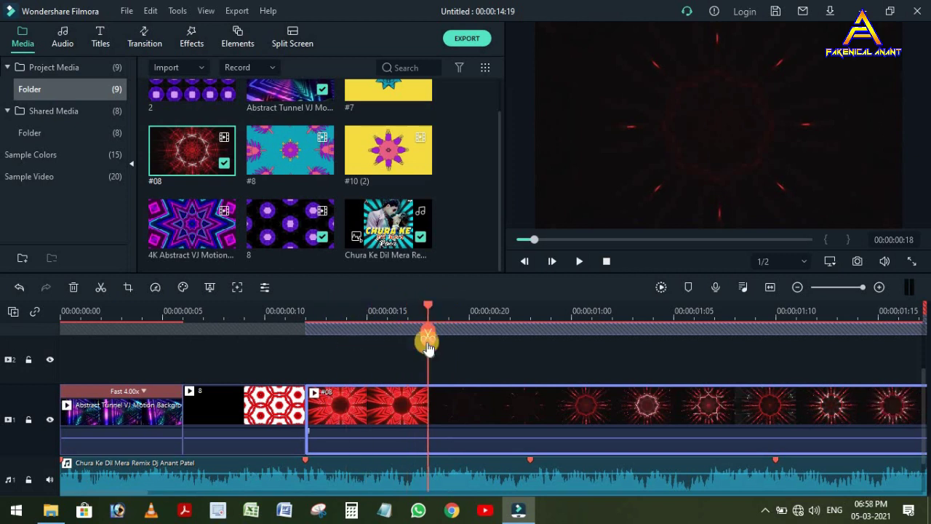
click(75, 288)
scroll(457, 367, up, 3)
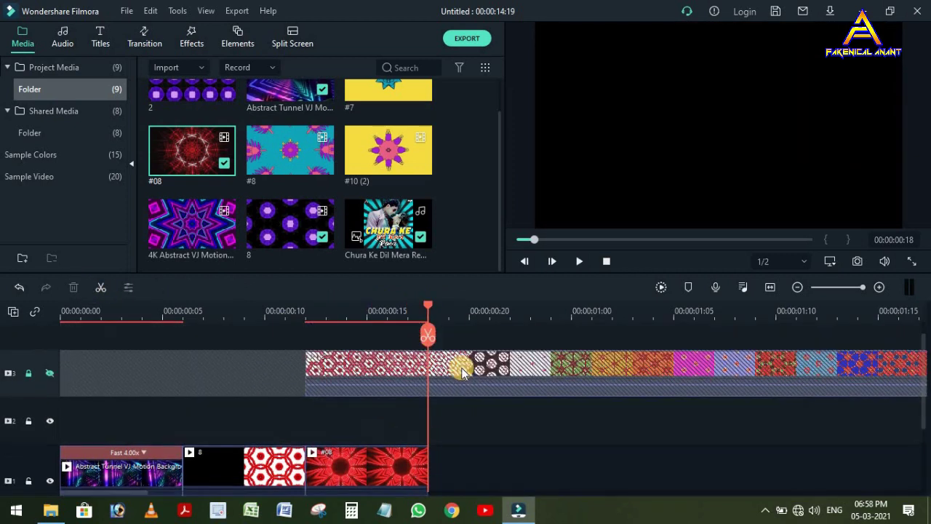
scroll(461, 371, down, 2)
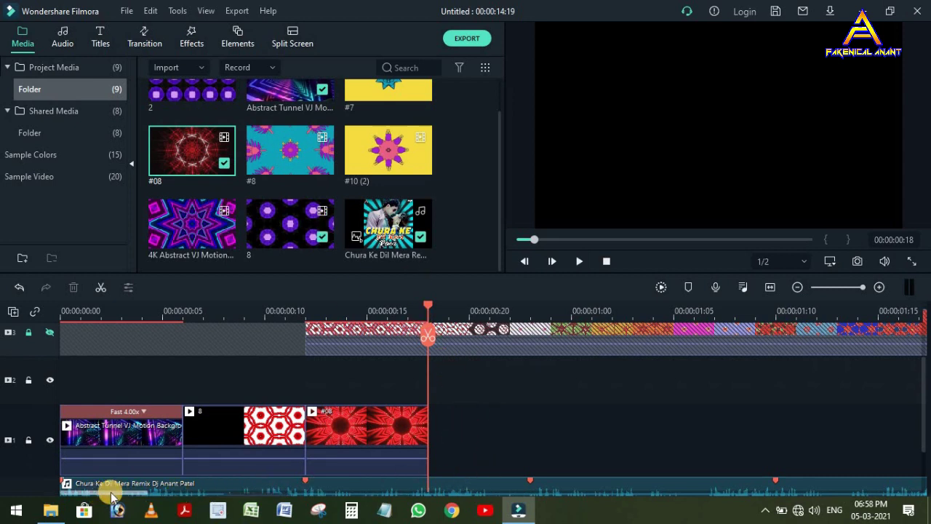
drag(122, 494, 129, 494)
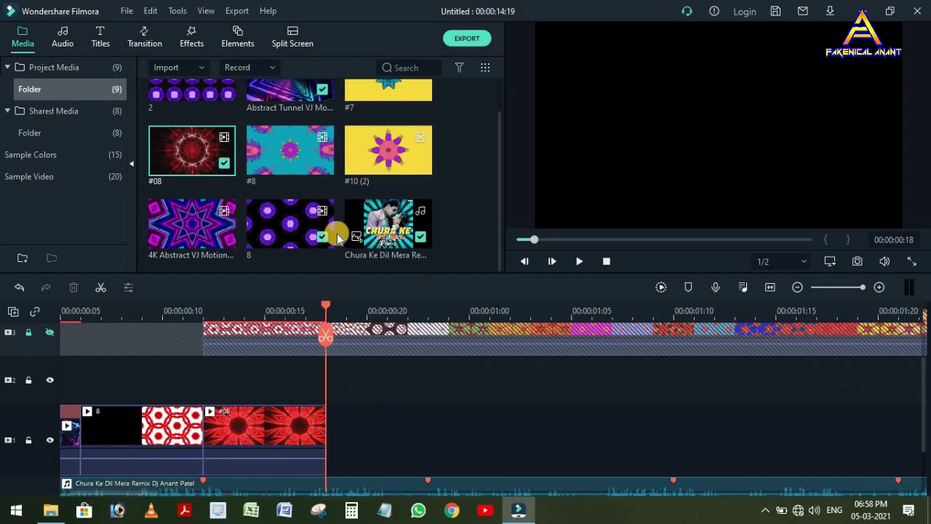
scroll(288, 209, up, 1)
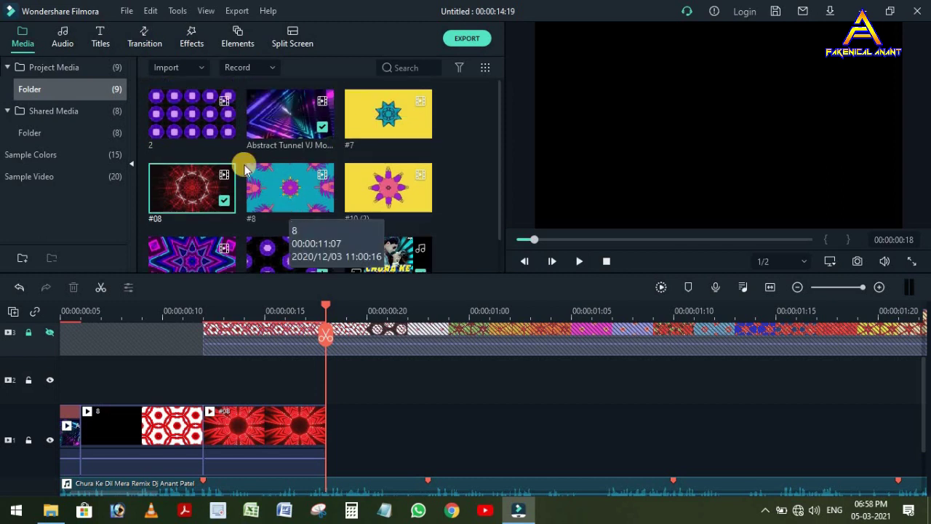
drag(175, 133, 434, 426)
drag(326, 304, 427, 312)
click(73, 286)
Place clip 8 after the #08 clip and cut away its opening so it starts with the orange pattern
drag(289, 254, 301, 440)
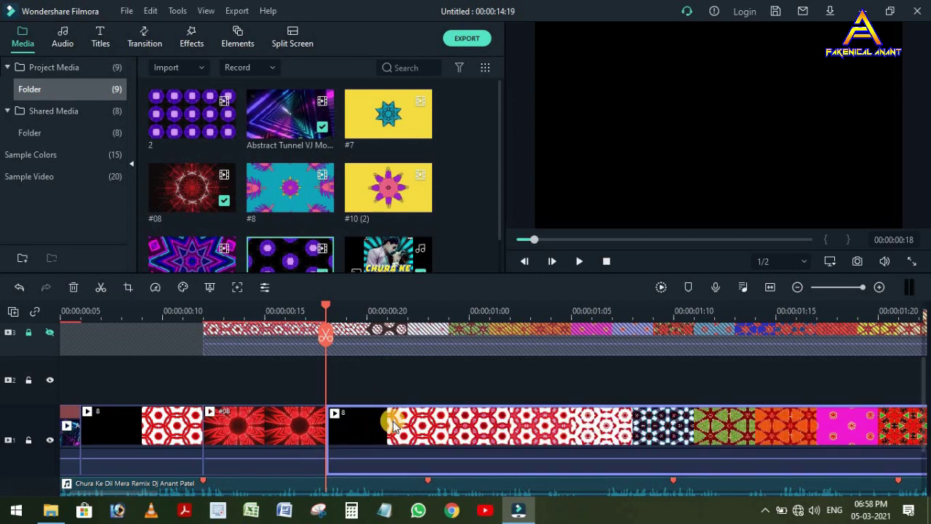
click(755, 304)
click(754, 336)
click(699, 435)
click(76, 286)
Cut clip 8 at the 00:00:00:23 beat marker, set its speed to Fast 4x and fit its end to the marker
click(427, 309)
click(428, 339)
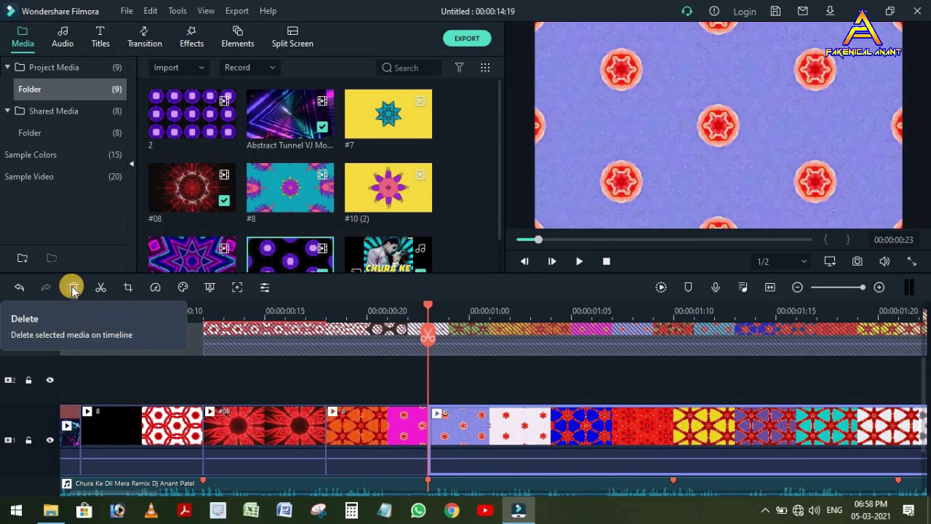
click(155, 287)
click(333, 376)
drag(430, 446, 427, 446)
click(326, 311)
click(579, 261)
Add the 4K Abstract VJ Motion clip after clip 8 and set its speed to Fast 4x
scroll(305, 204, down, 2)
drag(192, 224, 437, 434)
click(155, 287)
mouse_move(228, 354)
click(352, 377)
Split the 4K Abstract clip midway to the next beat marker and delete the remainder
click(551, 312)
click(551, 335)
drag(80, 492, 95, 492)
click(438, 408)
click(73, 286)
Add the yellow #7 clip after the 4K Abstract clip and set its speed to Fast 4x
scroll(307, 227, up, 2)
drag(387, 114, 411, 414)
click(530, 312)
click(155, 288)
click(334, 376)
Split the #7 clip at the 00:00:01:10 beat marker and park its remainder on a hidden upper video track
click(531, 335)
drag(541, 413, 542, 363)
click(50, 400)
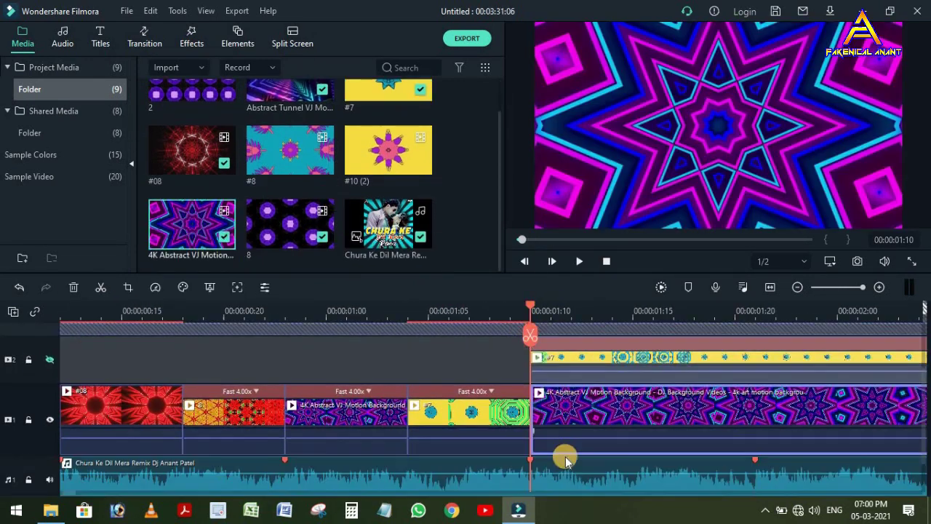
Set the 4K Abstract clip that follows #7 to Fast 4x and end it at 00:00:01:15
click(155, 287)
click(323, 375)
drag(116, 493, 144, 497)
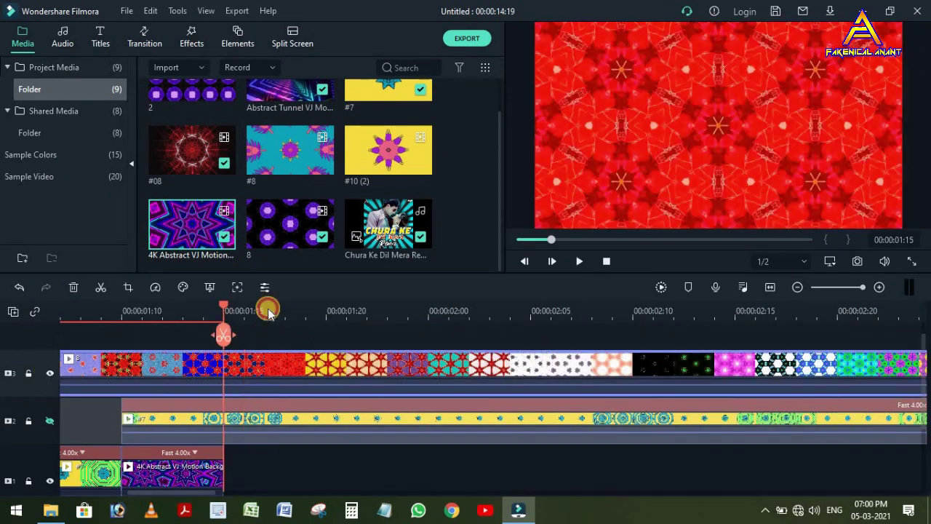
Fill to the next beat marker with clip 8 at Fast 4x, followed by #8 cut at 00:00:02:02 and set to Fast 4x
click(269, 311)
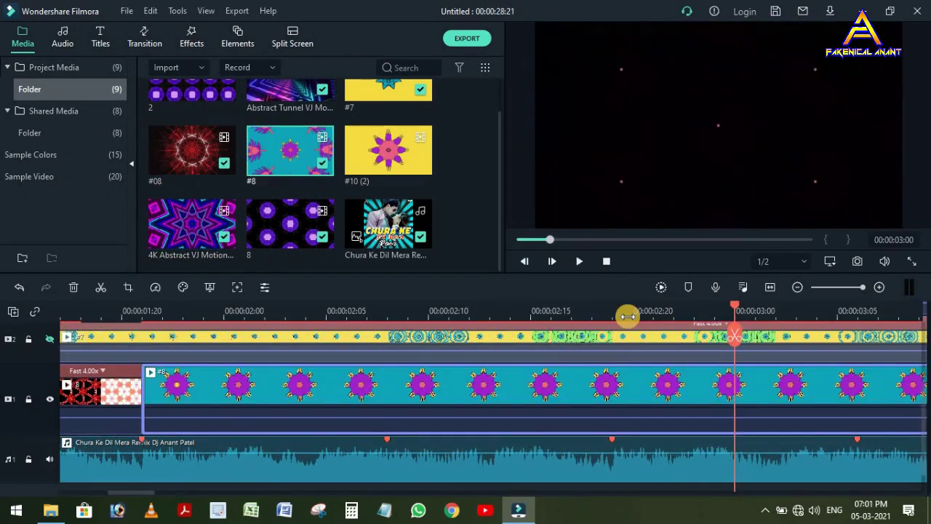
click(369, 335)
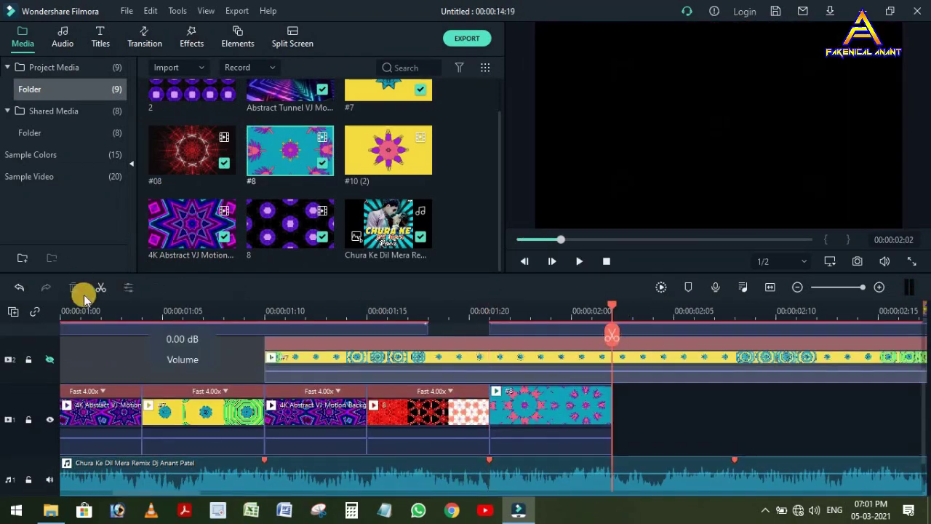
click(364, 385)
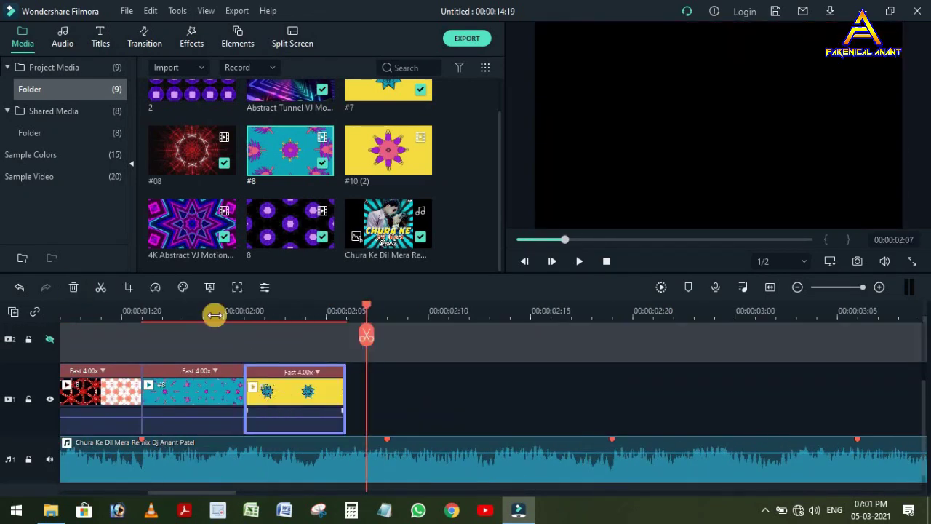
Extend the end of the last #7 clip to the next beat marker and play it briefly
drag(344, 397, 386, 397)
key(space)
key(space)
Fit the whole timeline in view and preview the clip sequence from the start
click(769, 288)
click(60, 312)
key(space)
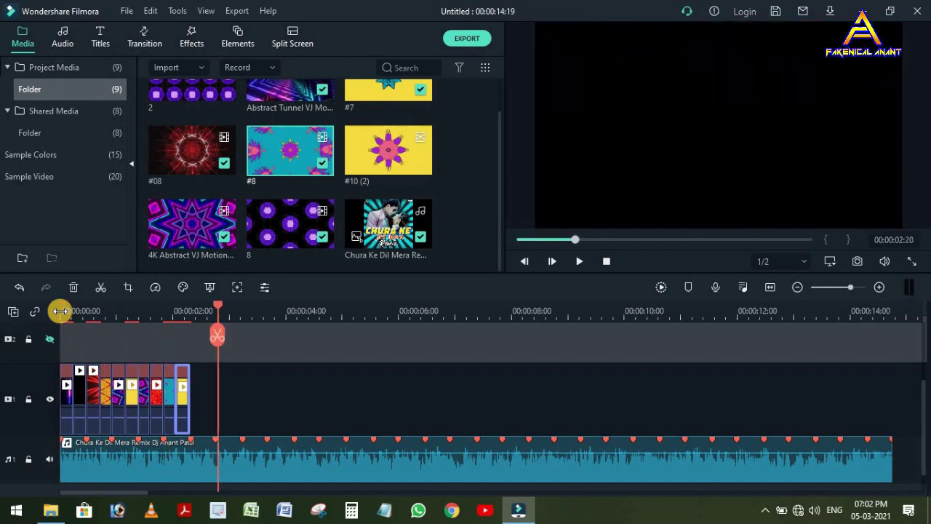
Paste the copied clips at the end of the sequence, then paste a copy of the whole sequence after them
click(192, 308)
key(ctrl+v)
click(267, 305)
drag(286, 412, 21, 409)
key(ctrl+v)
Extend the last clip's end to the beat marker at 00:00:07:10 and review the pasted clips against the markers
drag(471, 399, 478, 399)
drag(301, 312, 349, 312)
drag(348, 494, 281, 318)
click(283, 334)
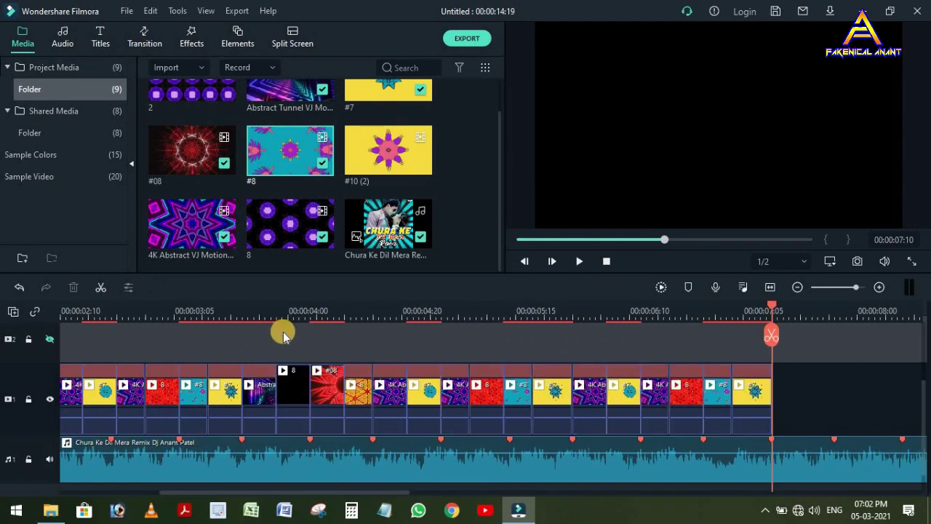
Shorten the #7 clip to its beat marker near 00:00:02:10, and lengthen the orange and black clip 8 segments near 00:00:04:00
click(117, 393)
drag(117, 394, 109, 393)
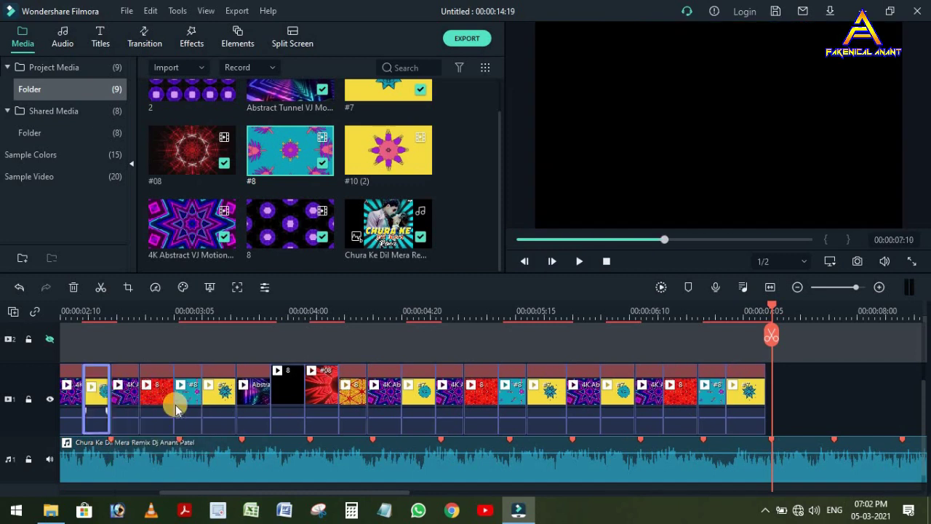
click(362, 397)
drag(367, 394, 372, 394)
click(300, 399)
drag(306, 397, 311, 394)
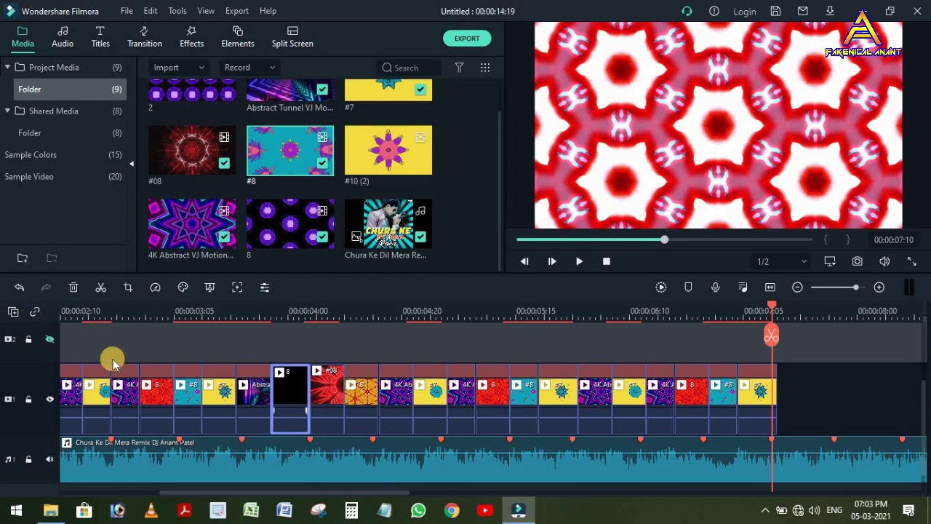
Turn off automatic rippling and trim the starts of the #8 clip and the second tunnel clip to their beat markers
click(34, 312)
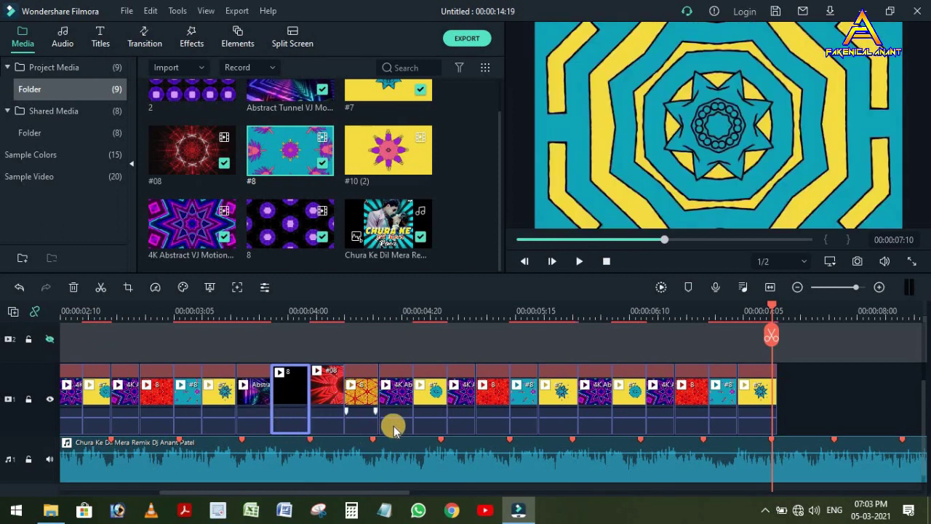
drag(343, 496, 322, 496)
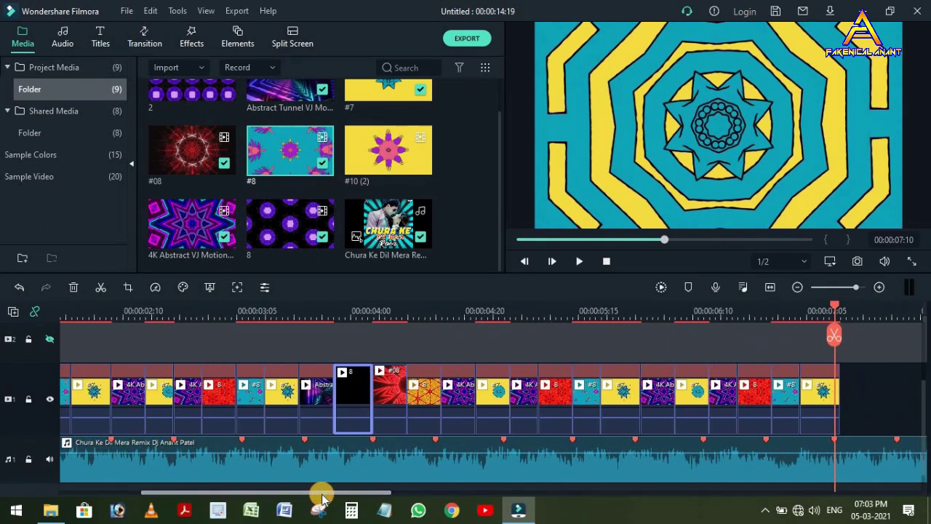
click(229, 402)
drag(239, 397, 244, 393)
click(243, 399)
click(270, 399)
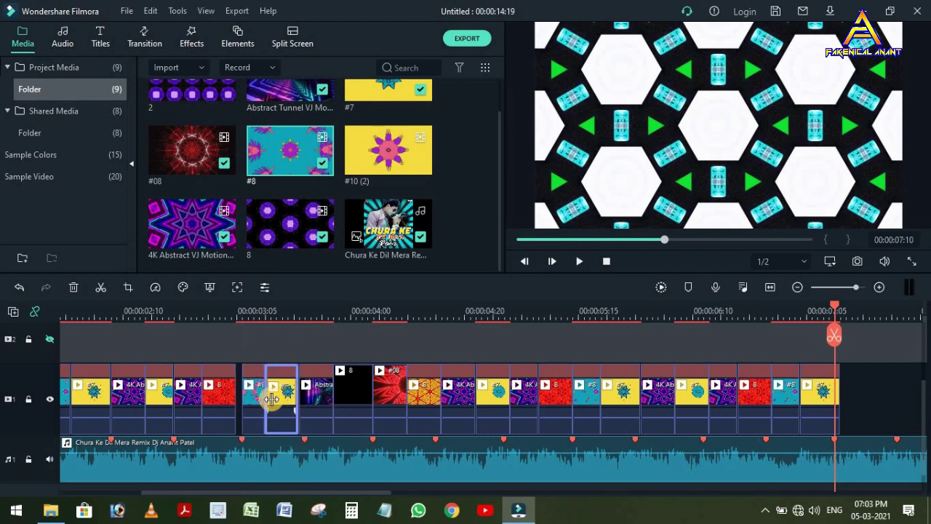
click(303, 397)
drag(301, 398, 309, 397)
Extend the ends of clip 8 and #7 to close the gaps before the #8 clip and the tunnel clip
click(233, 398)
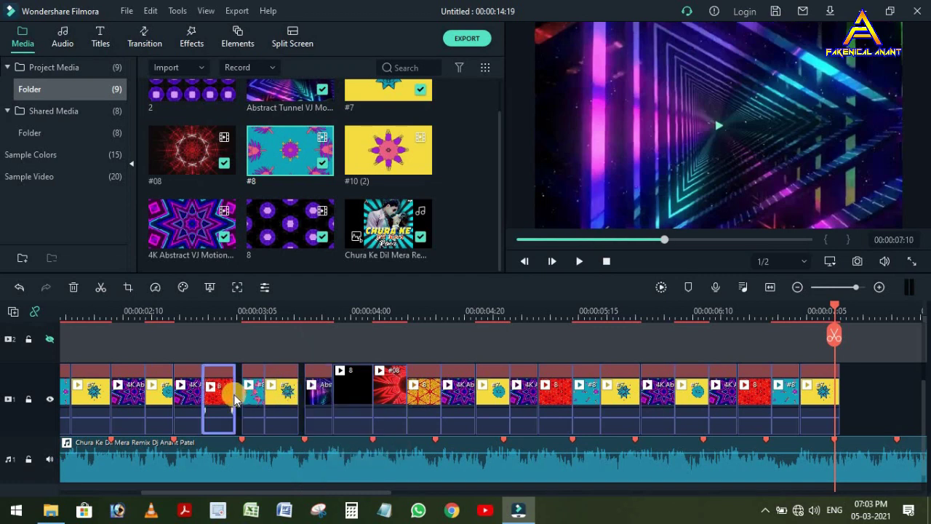
click(295, 395)
click(238, 310)
drag(235, 393, 242, 393)
drag(298, 398, 304, 397)
Adjust the clip edges from 00:00:04:15 onward to their beat markers, ending the last clip at 00:00:07:10
click(429, 392)
click(441, 321)
drag(441, 393, 688, 398)
click(485, 405)
drag(717, 352, 738, 393)
drag(870, 382, 775, 398)
scroll(577, 466, right, 3)
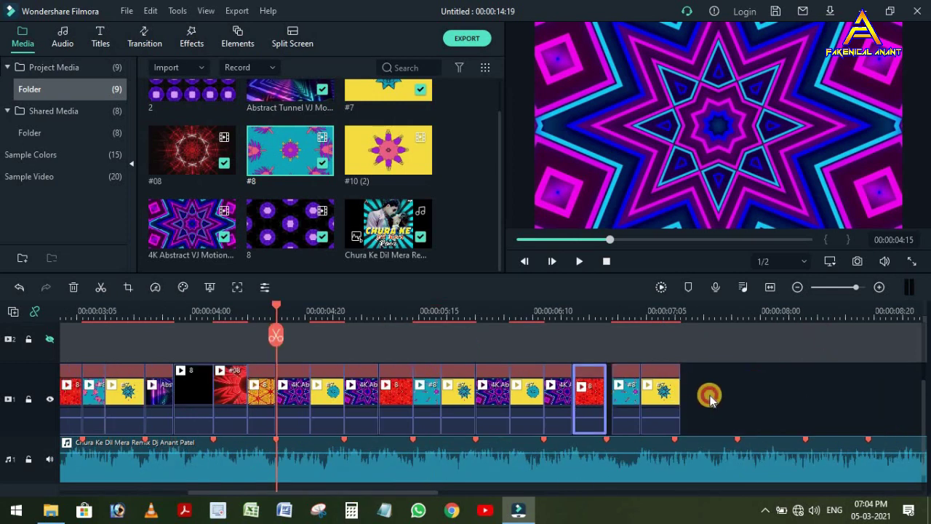
click(675, 310)
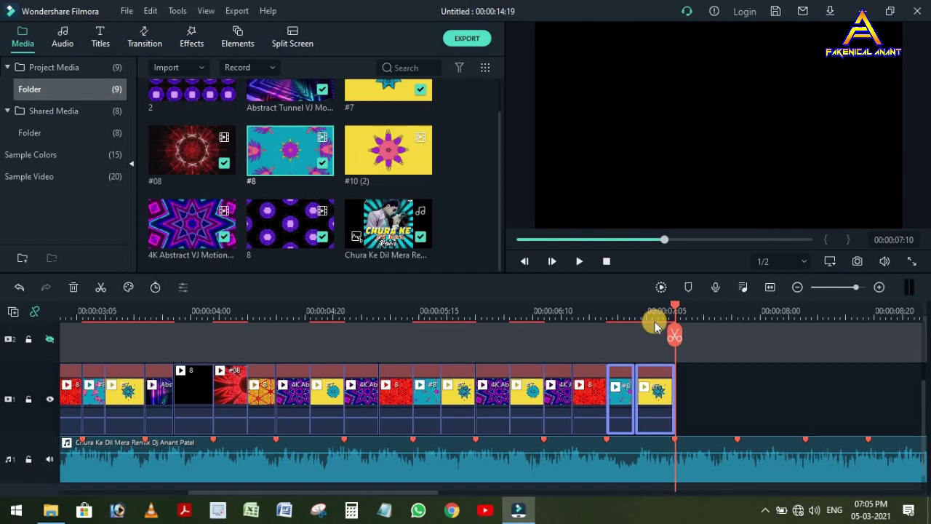
Fit the whole timeline in view and play the song briefly from the end of the clips
click(769, 287)
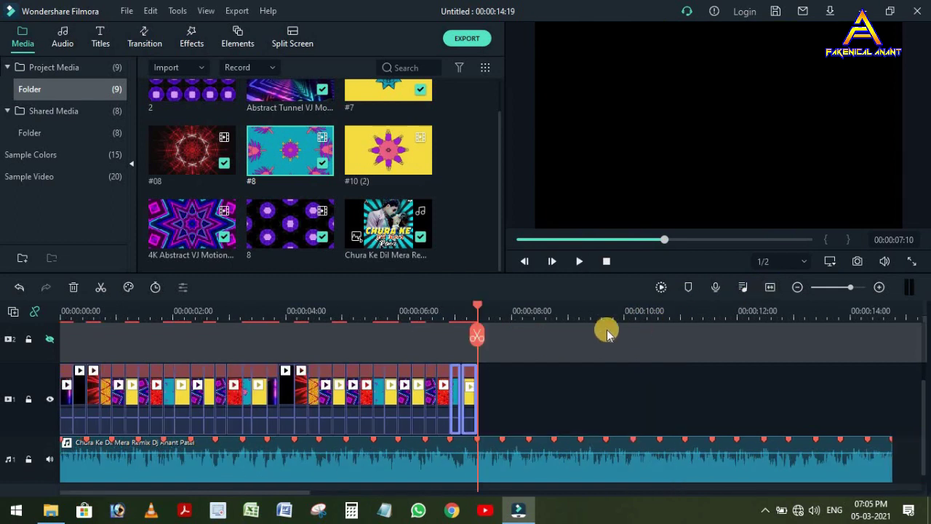
key(space)
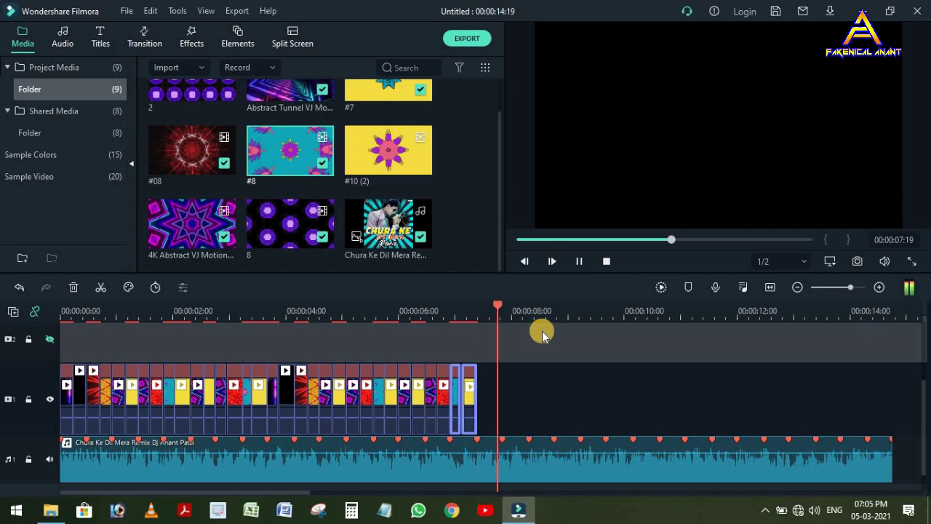
key(space)
Select all the video clips and paste a copy of them at 00:00:07:10 to cover the rest of the song
click(502, 395)
drag(502, 399, 54, 402)
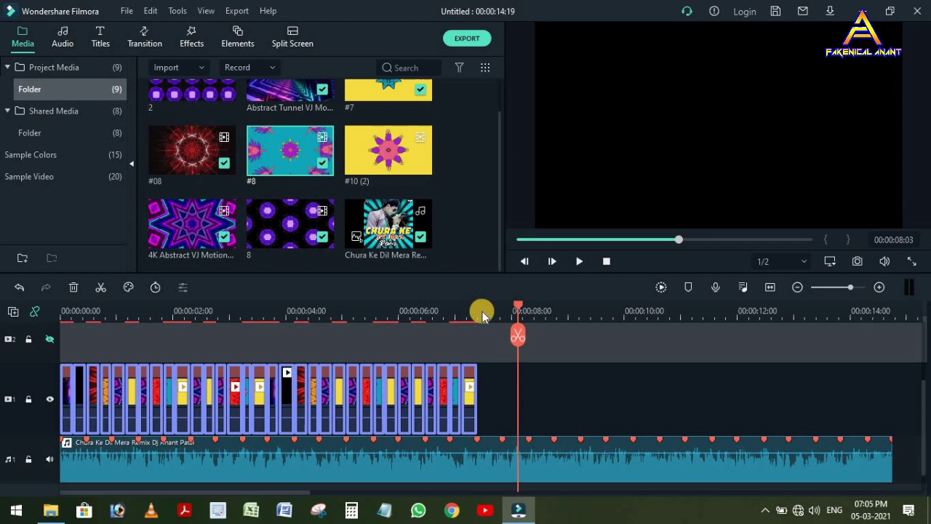
click(479, 317)
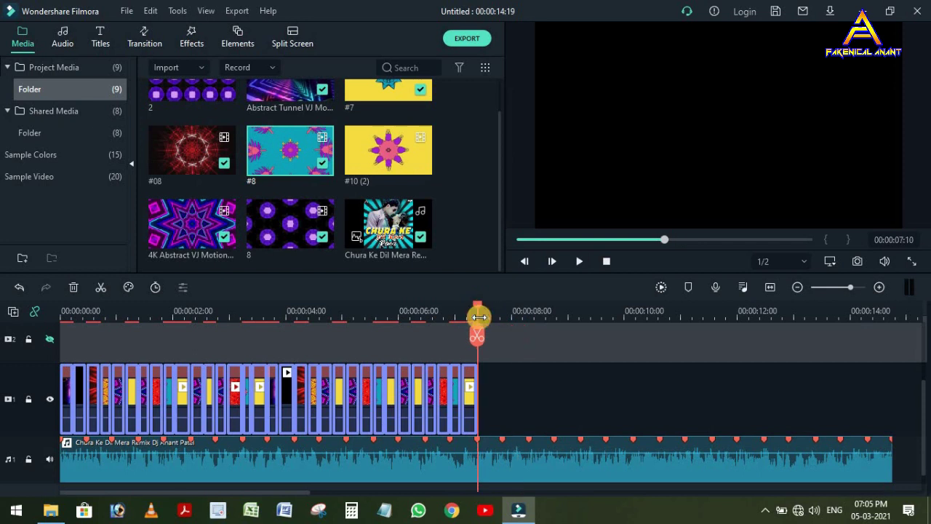
key(ctrl+v)
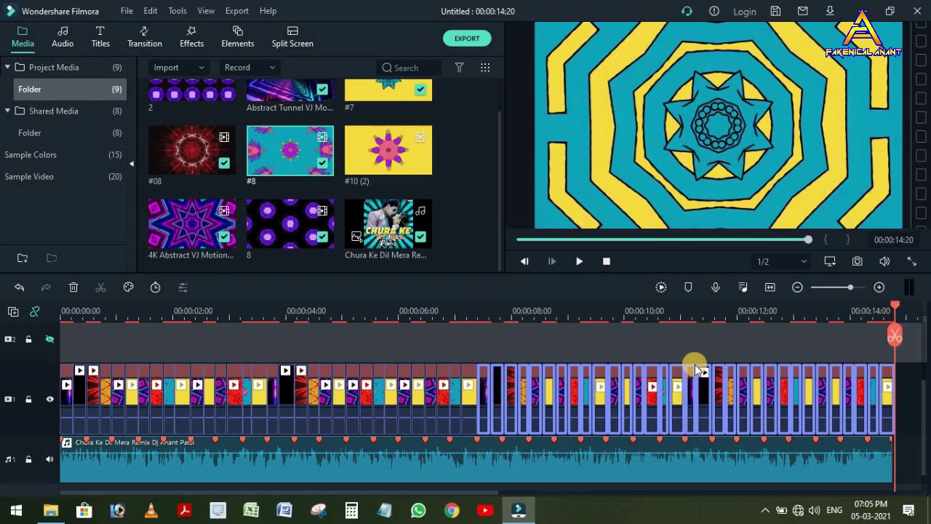
drag(474, 492, 603, 492)
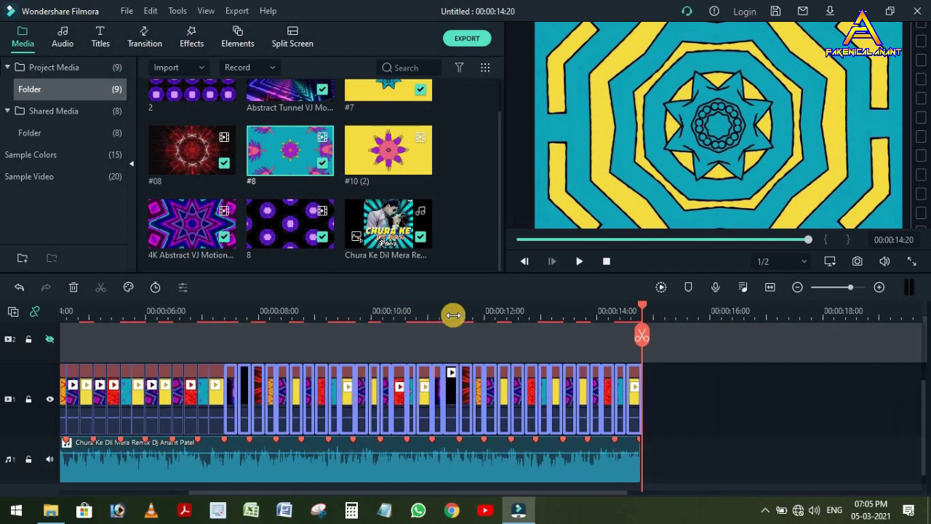
Trim the last pasted clip to the song's end and play the sequence around 00:00:07:00
click(639, 402)
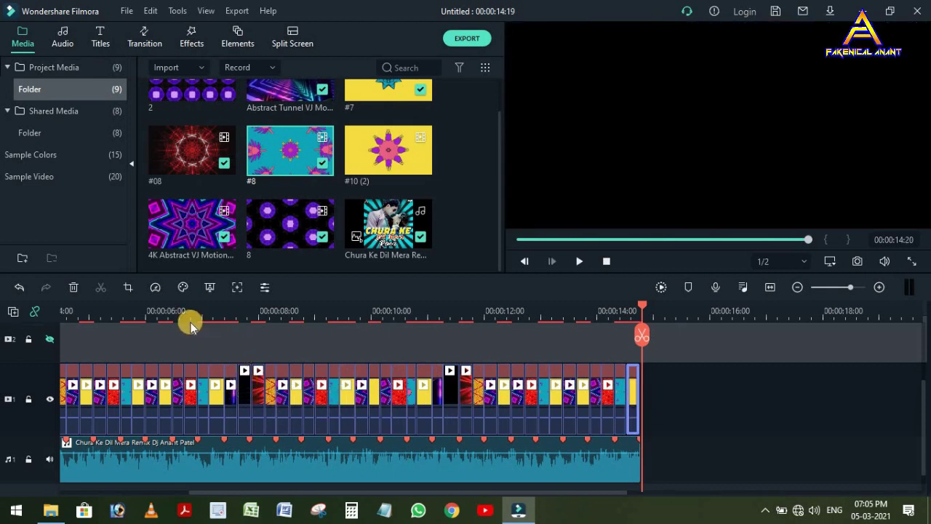
click(200, 313)
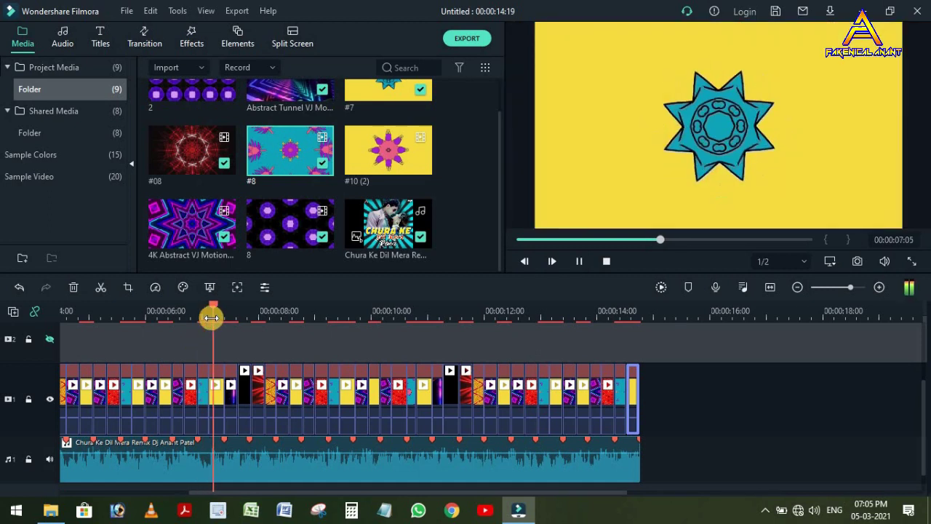
key(space)
click(157, 314)
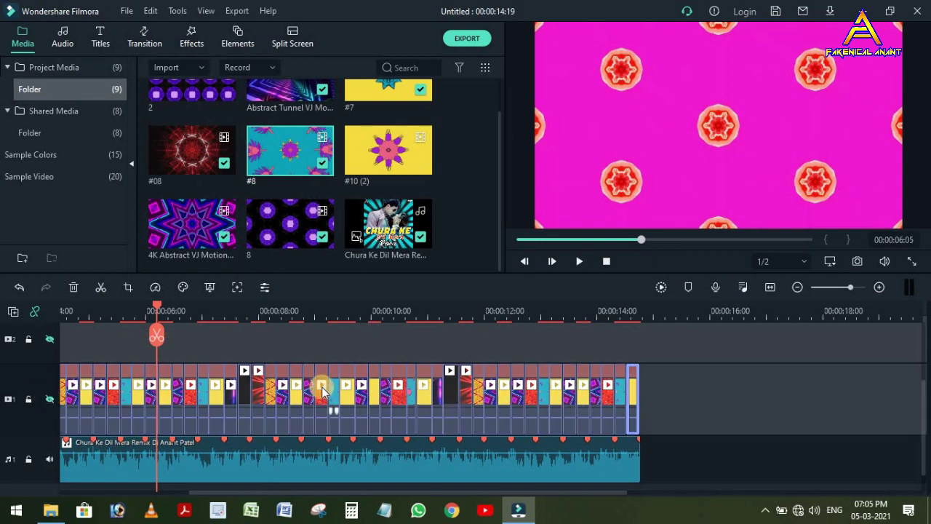
Hide video track 1 and replay the song from about 00:00:06:05 and 00:00:06:17 to listen for the beats
click(48, 399)
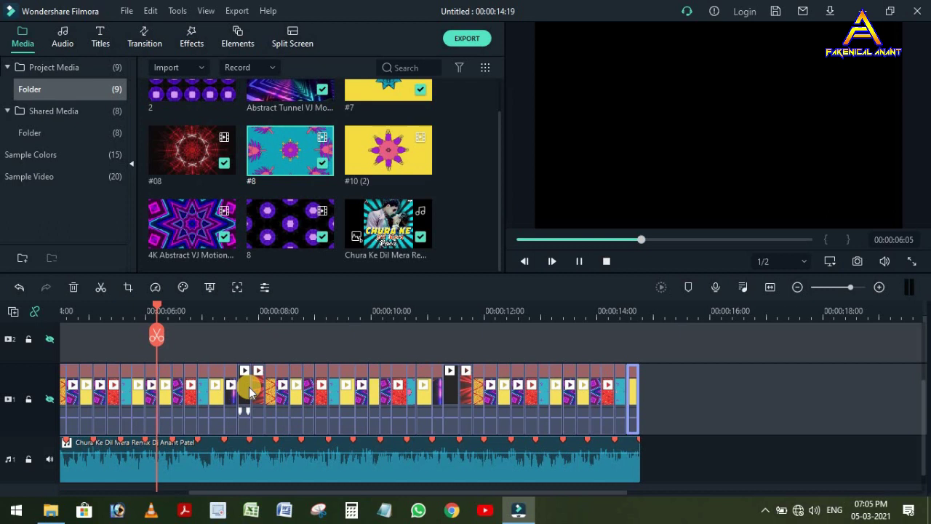
key(space)
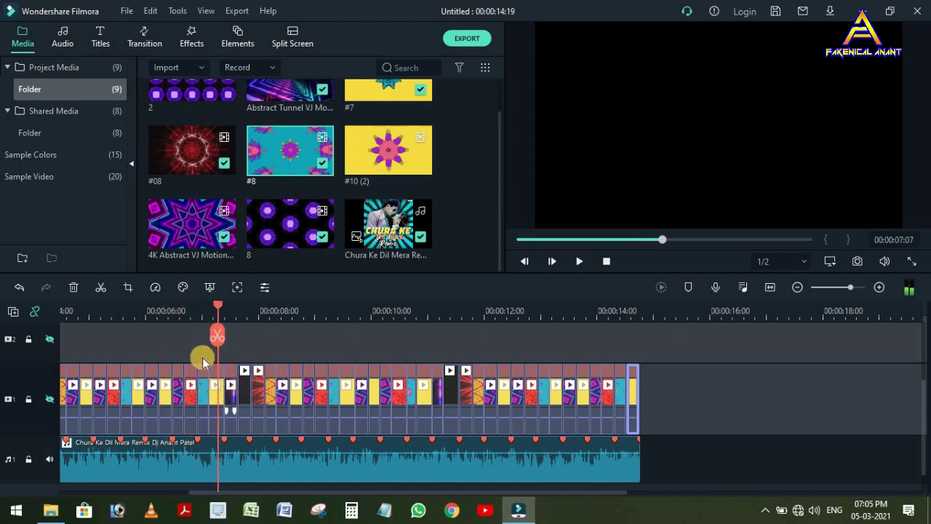
click(187, 315)
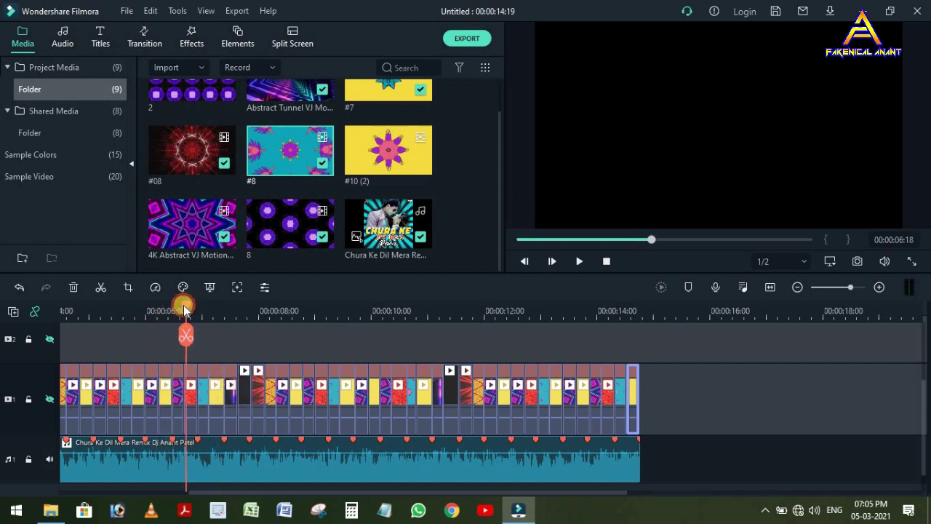
click(182, 309)
key(space)
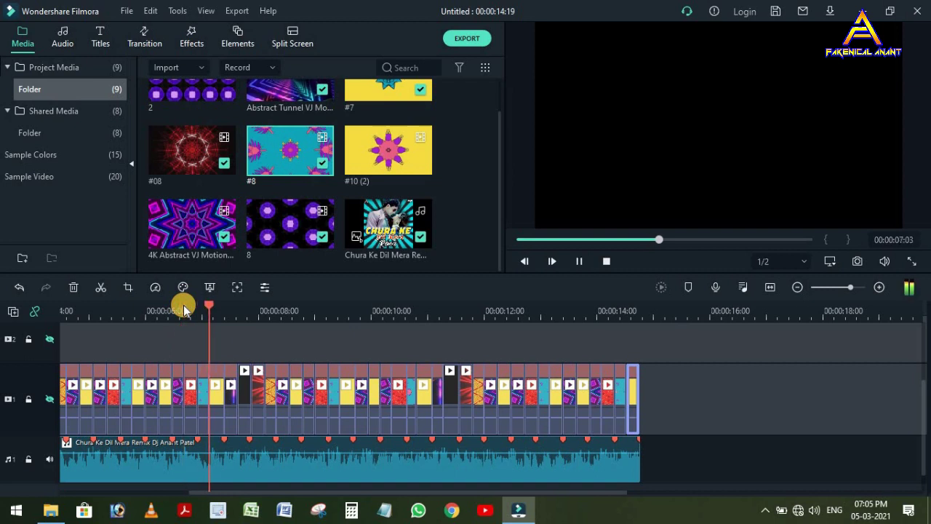
click(184, 311)
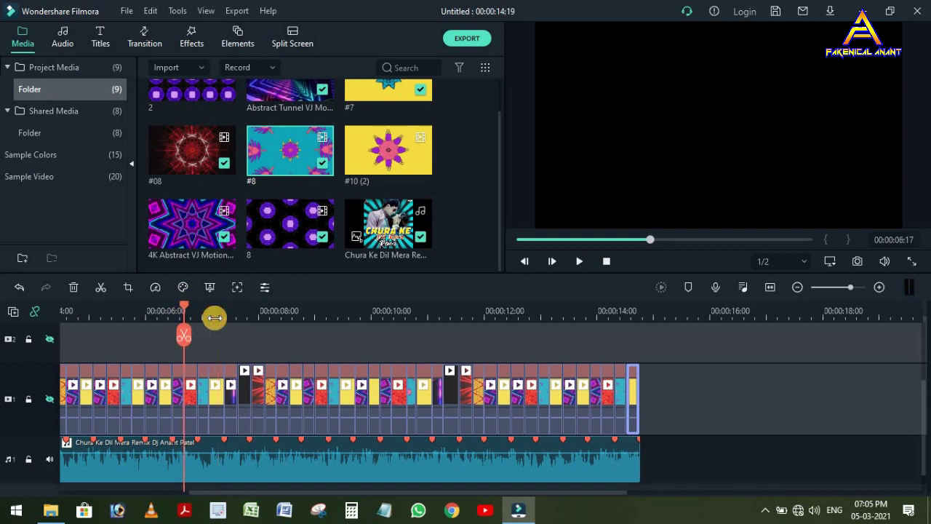
Split clip 8 that follows the 4K Abstract clip at 00:00:06:20
scroll(349, 316, up, 3)
drag(360, 315, 361, 314)
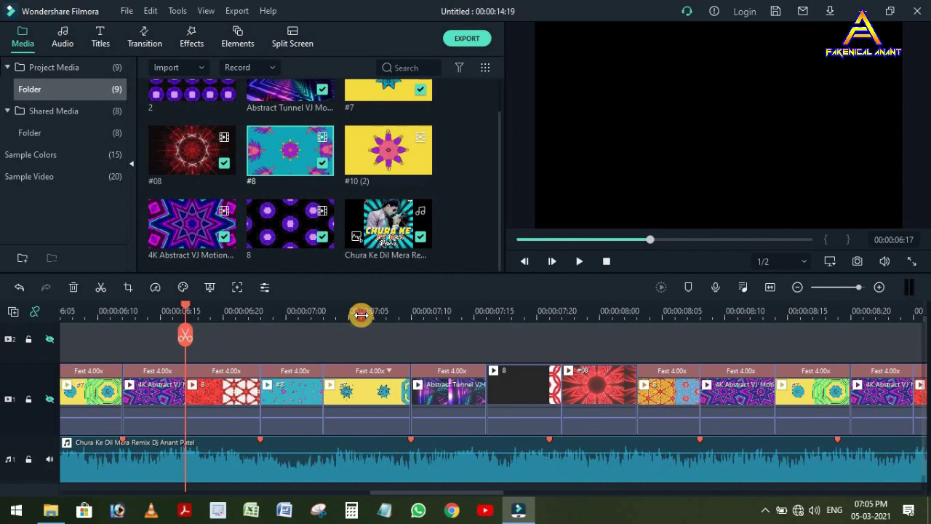
click(211, 312)
click(221, 385)
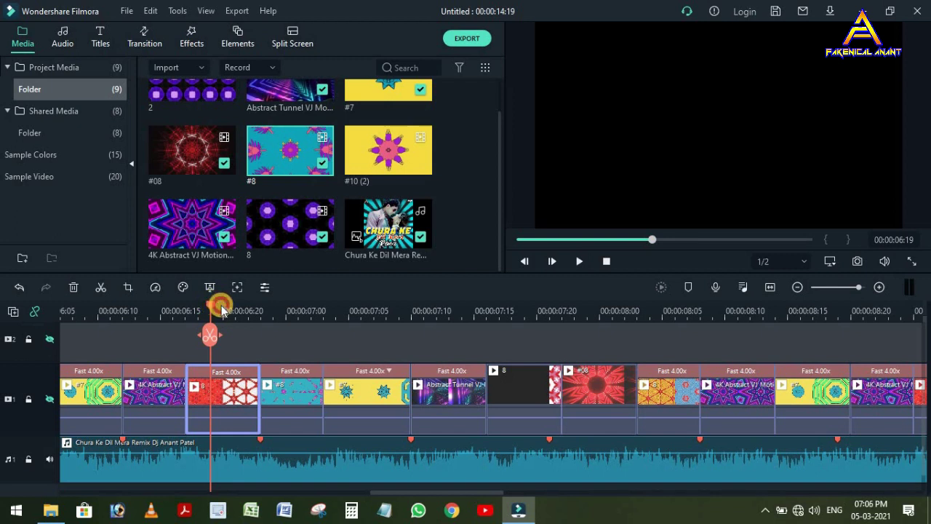
click(223, 311)
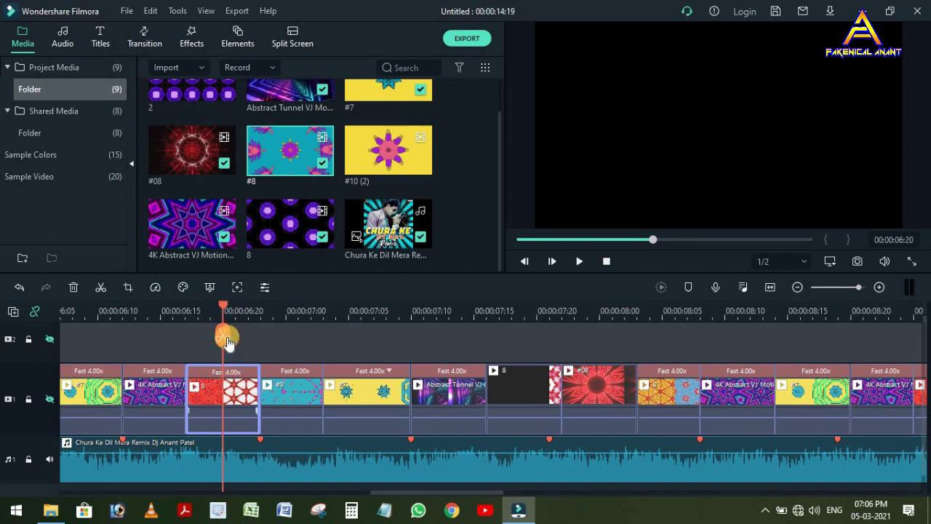
click(223, 338)
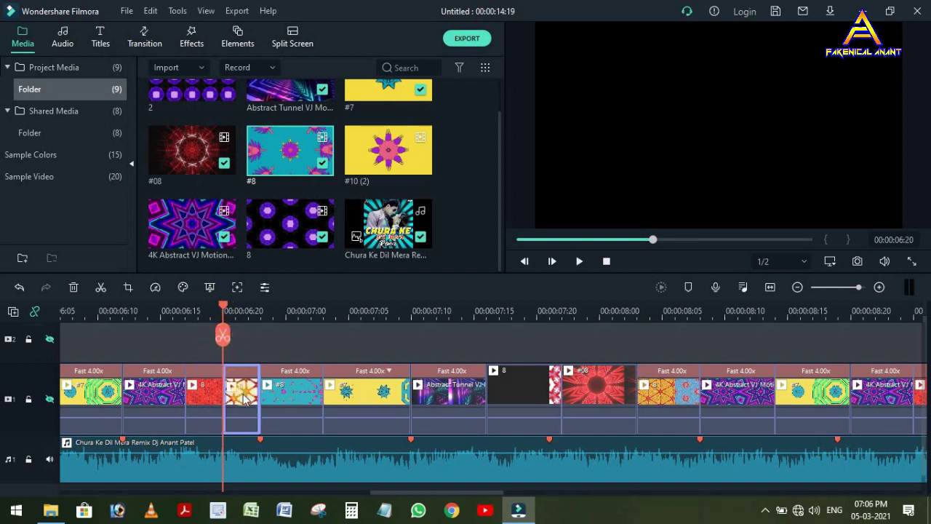
Split the #8 clip at 00:00:07:00 and the #7 clip after it near its middle
click(290, 313)
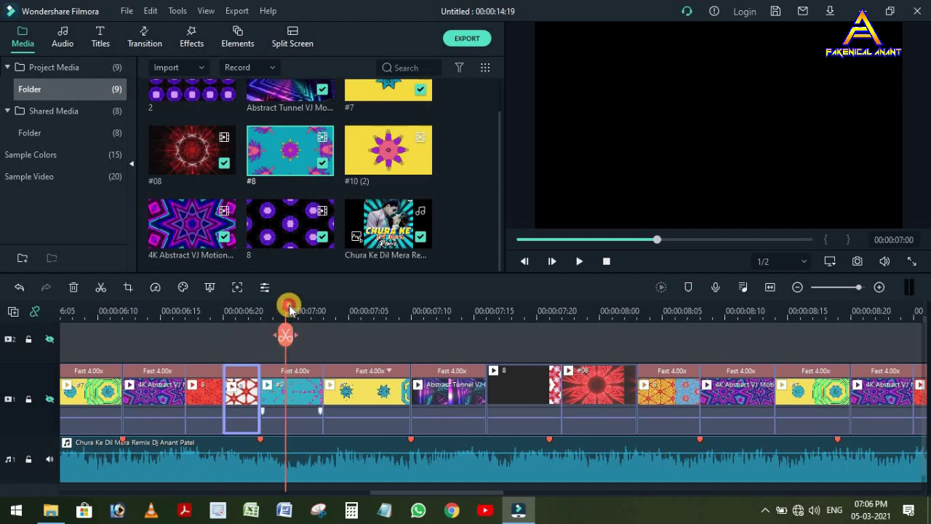
click(287, 335)
click(364, 311)
click(361, 335)
Lift the cut-off halves of clips 8, #8 and #7 onto video track 2 and start regrouping the short pieces on track 1
drag(241, 386, 241, 337)
drag(304, 386, 304, 338)
drag(382, 386, 382, 340)
drag(270, 391, 233, 391)
drag(241, 339, 378, 392)
click(335, 389)
drag(380, 338, 267, 385)
drag(295, 399, 260, 401)
Shorten the 4K Abstract clip at 00:00:06:10 and arrange the short 8, #8 and #7 pieces gaplessly after it up to about 00:00:07:04
drag(185, 403, 160, 404)
drag(203, 404, 177, 405)
drag(237, 404, 260, 400)
drag(311, 338, 285, 391)
drag(350, 395, 342, 342)
drag(380, 392, 304, 393)
drag(338, 345, 329, 396)
drag(349, 394, 336, 394)
Paste a copy of the short 4K Abstract, 8 and #8 pieces at about 00:00:07:04 to fill the gap before the tunnel clip
drag(216, 355, 142, 385)
click(339, 313)
key(ctrl+v)
click(438, 401)
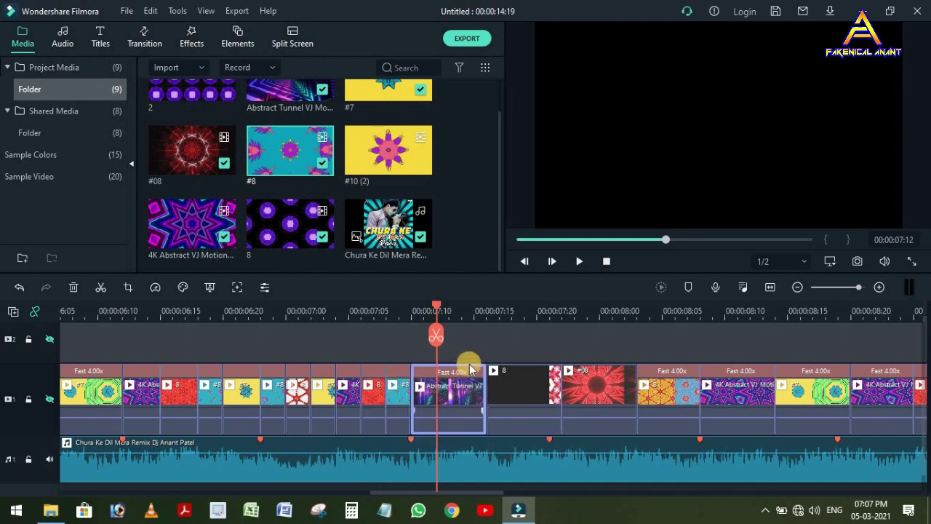
Copy the ten short clips between 00:00:06:10 and 00:00:07:10 and delete the last clips of the sequence after 00:00:13:22
drag(138, 356, 386, 413)
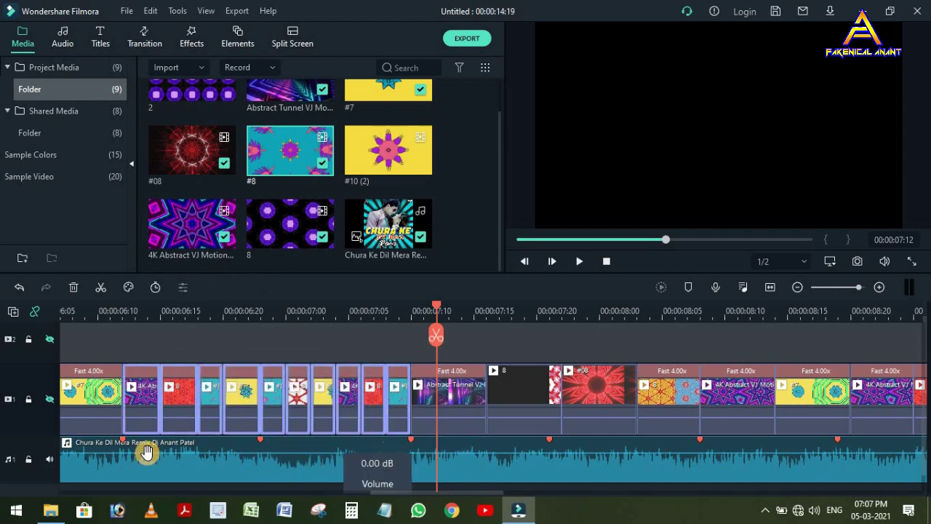
drag(490, 492, 793, 492)
drag(451, 406, 297, 406)
key(Delete)
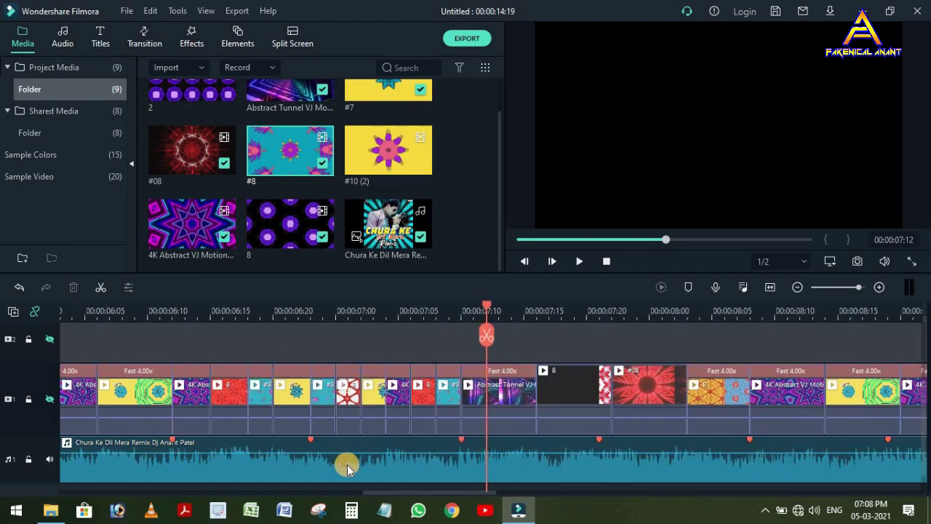
Paste the ten copied short clips at 00:00:13:22 on video track 1
drag(410, 497, 773, 492)
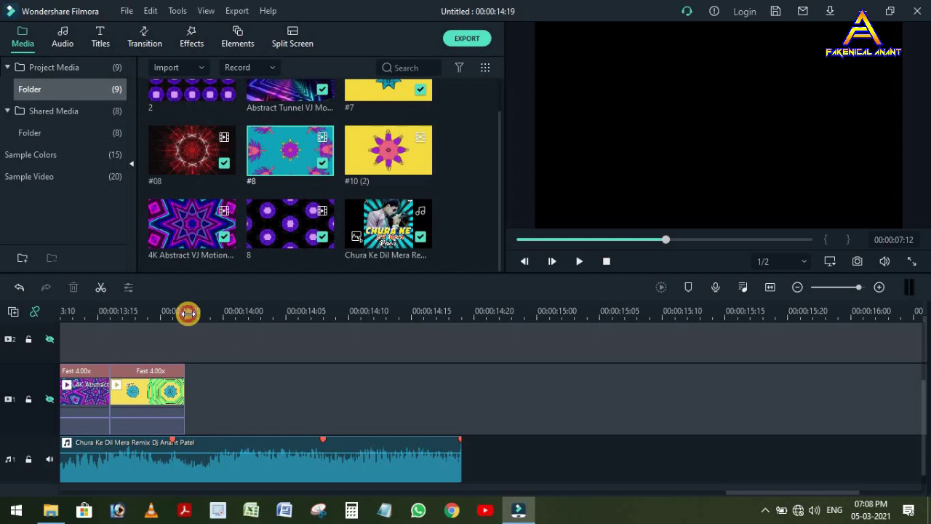
click(187, 312)
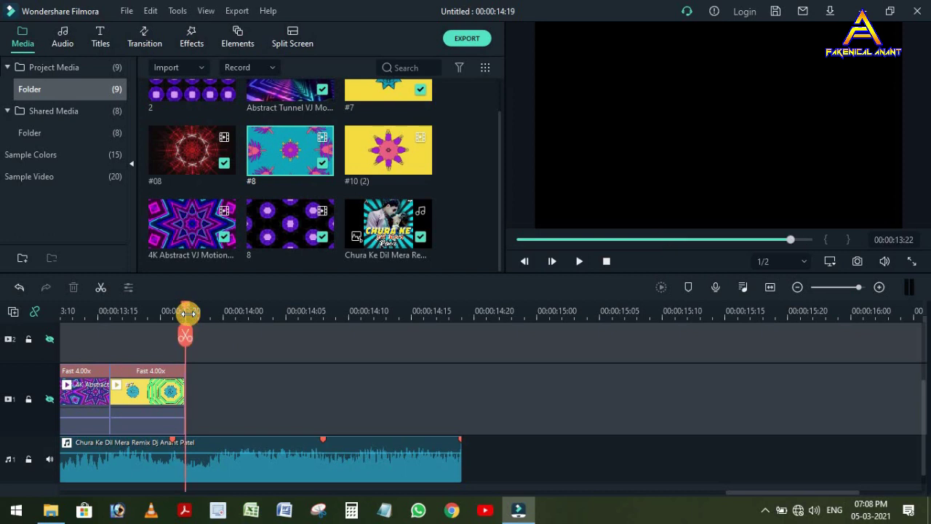
key(ctrl+v)
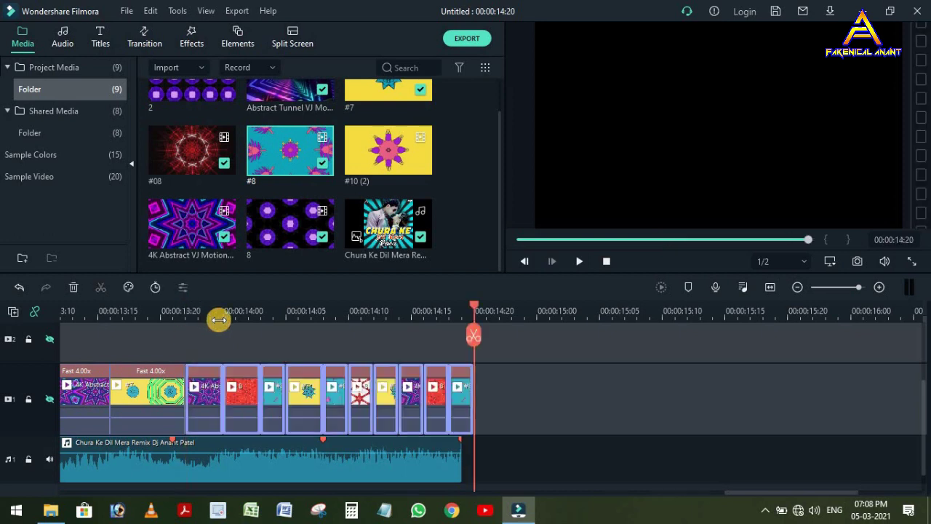
Trim the last #7 clip's end back to the beat marker and move the pasted short clips against it, ending with the song
click(174, 394)
drag(179, 394, 172, 394)
drag(513, 392, 186, 396)
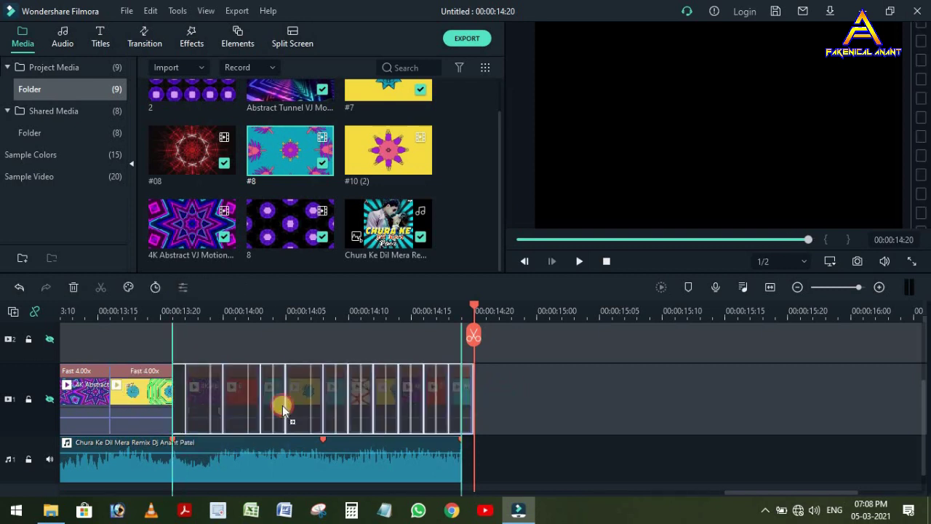
drag(461, 412, 459, 412)
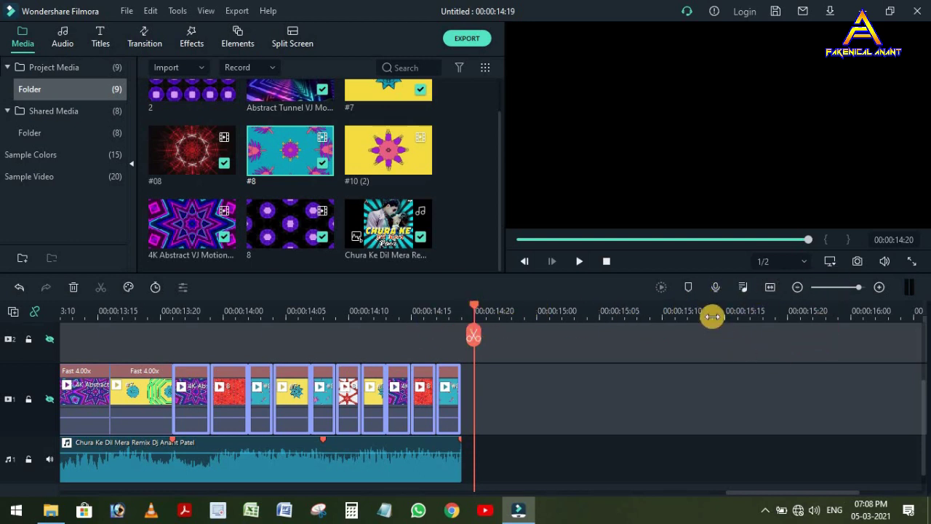
Add the Red sample color at the start of video track 2 and the White sample color on video track 3
click(770, 287)
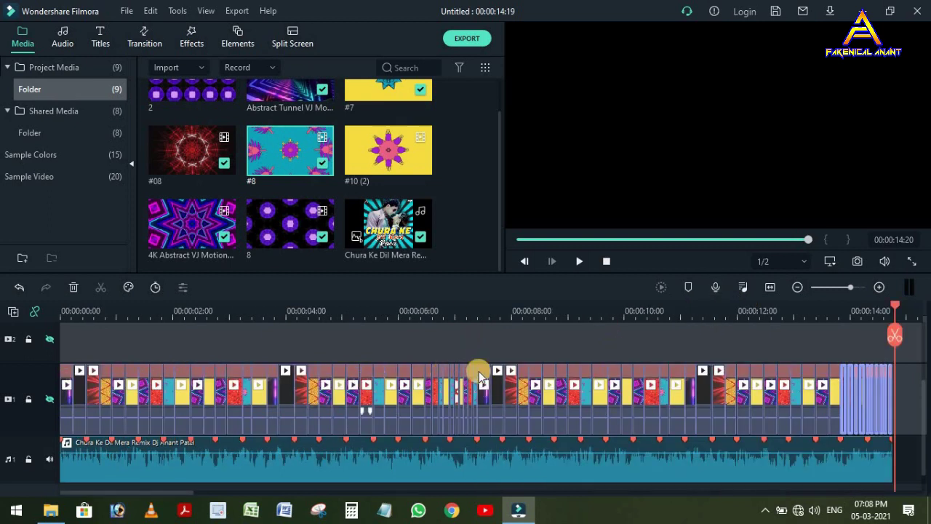
click(62, 312)
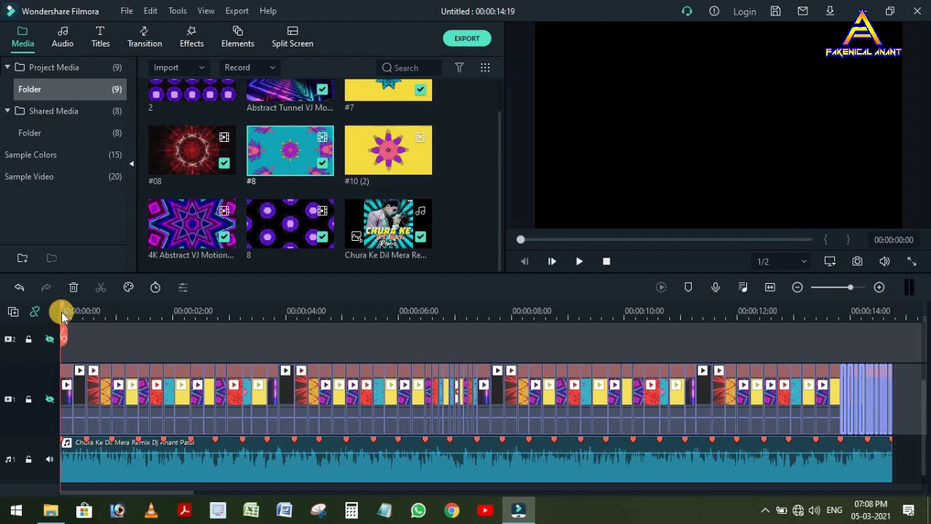
mouse_move(72, 315)
mouse_down()
mouse_move(89, 316)
mouse_move(54, 320)
mouse_up()
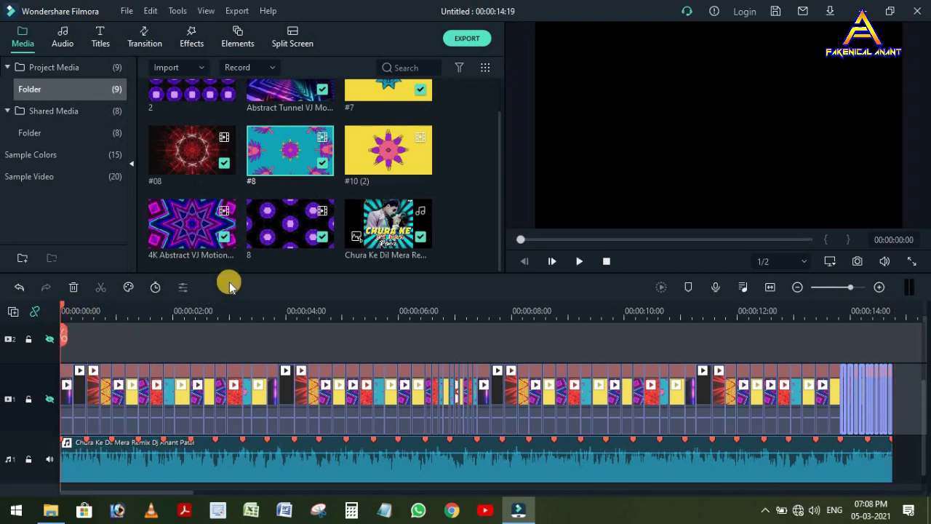
scroll(229, 287, up, 1)
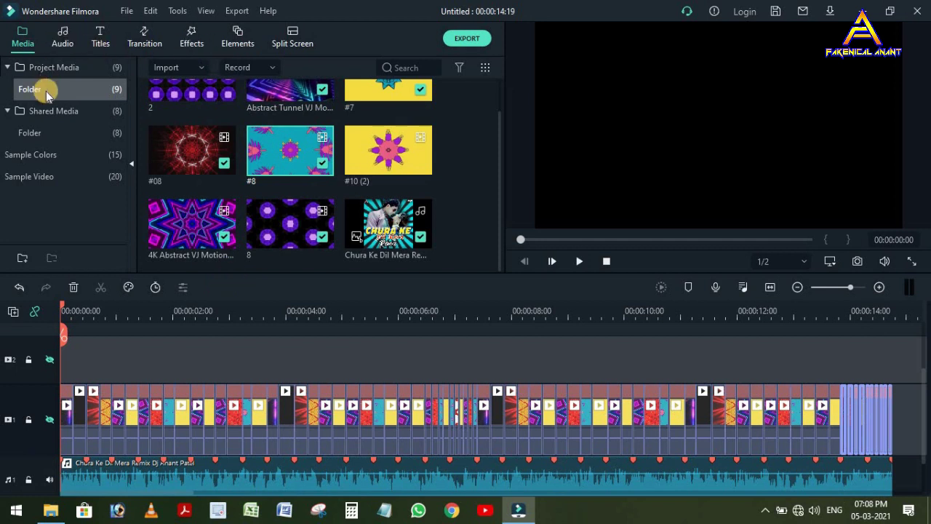
click(30, 154)
scroll(284, 196, down, 3)
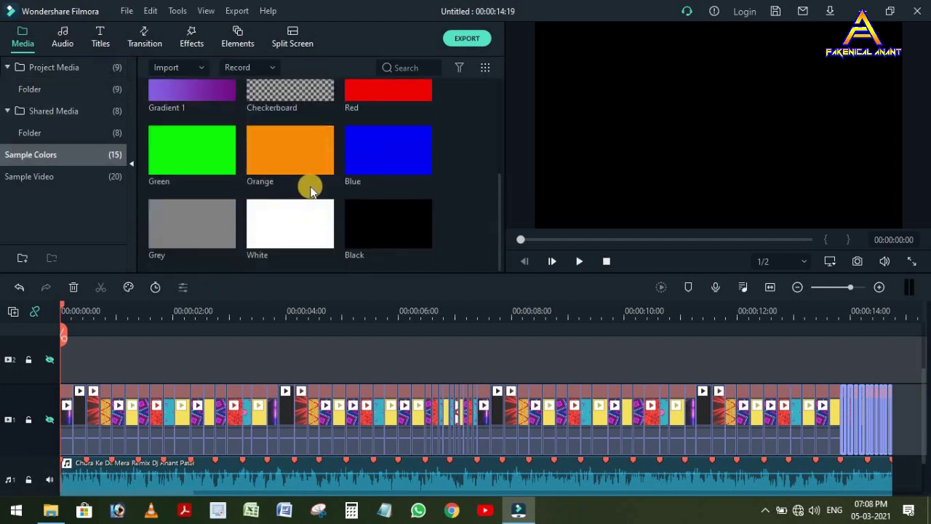
click(373, 94)
drag(376, 97, 55, 361)
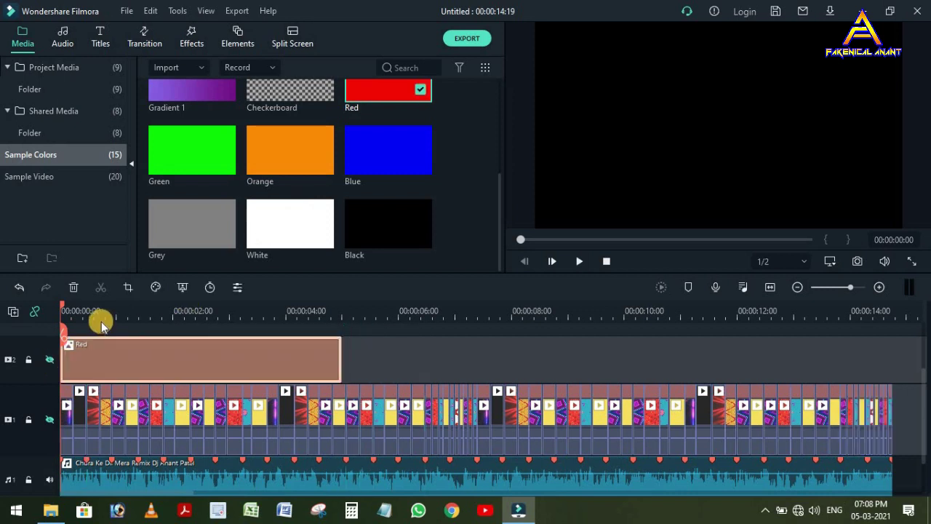
drag(298, 222, 252, 351)
drag(247, 356, 249, 355)
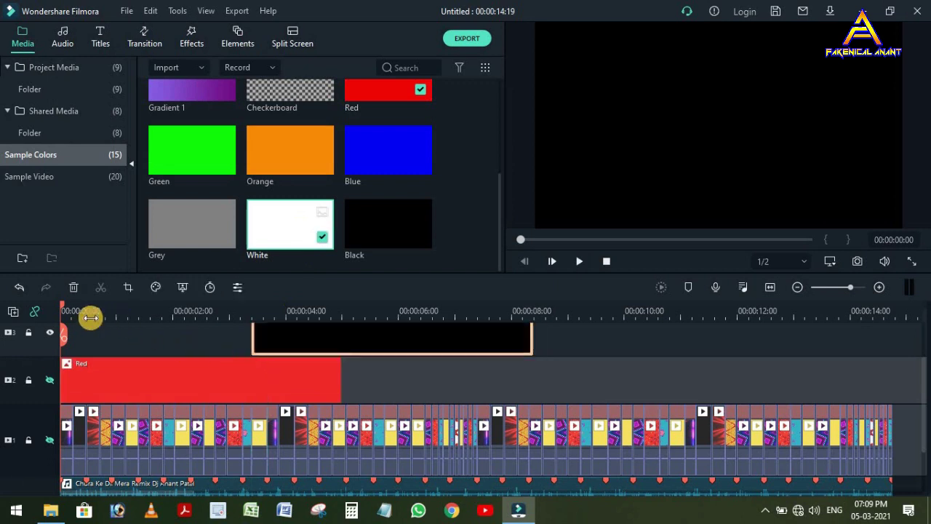
Split the Red color clip at 00:00:00:01 and delete the part after the cut
drag(154, 316, 367, 310)
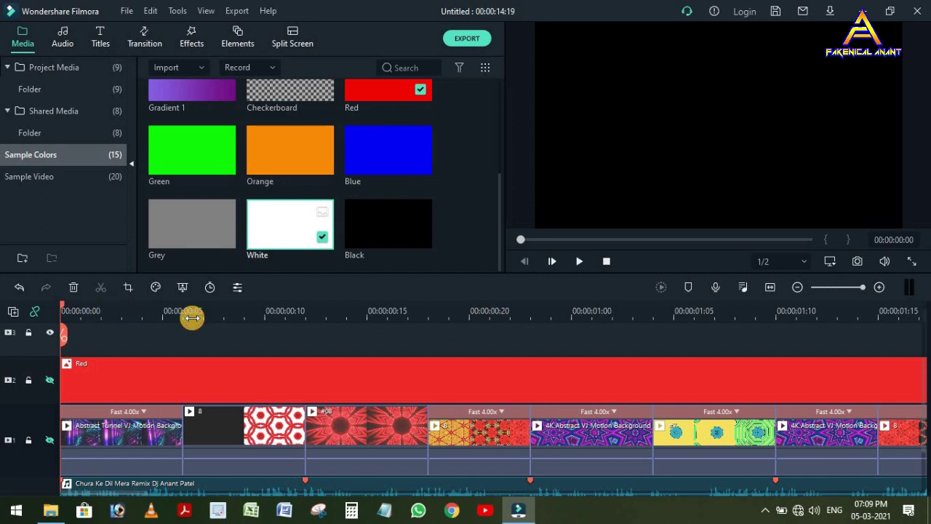
click(81, 315)
click(108, 369)
click(81, 333)
click(74, 288)
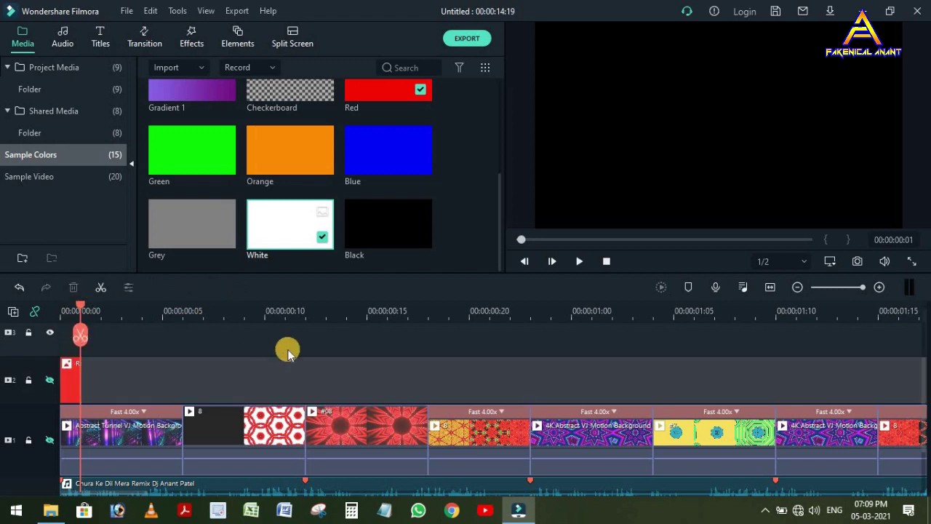
Move the White color clip to track 2 at the start of the #08 clip, split it at 00:00:00:13 and remove the remainder
drag(218, 312, 131, 306)
drag(405, 341, 167, 372)
drag(146, 318, 387, 317)
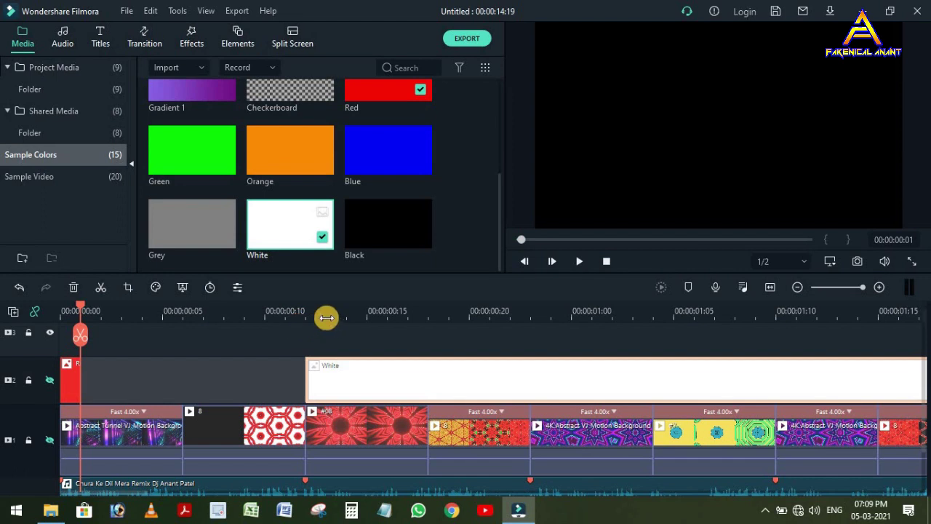
click(329, 317)
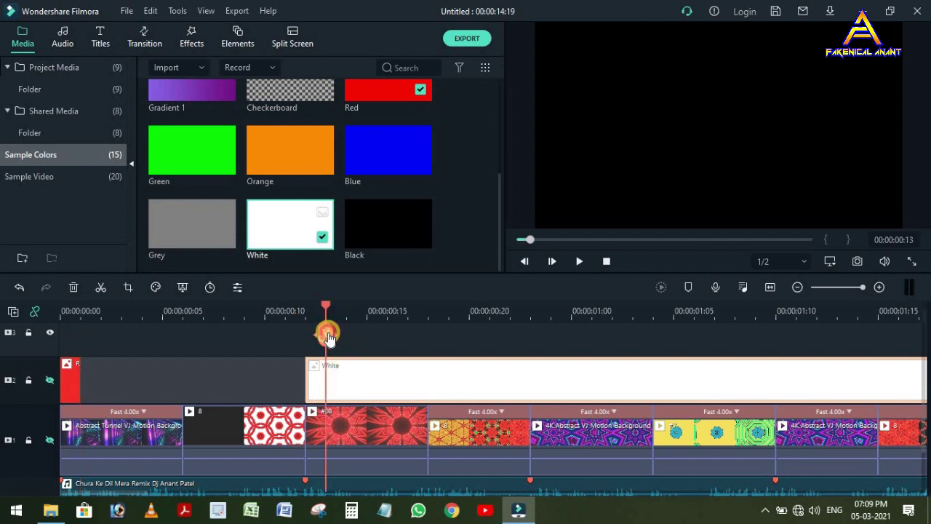
click(325, 335)
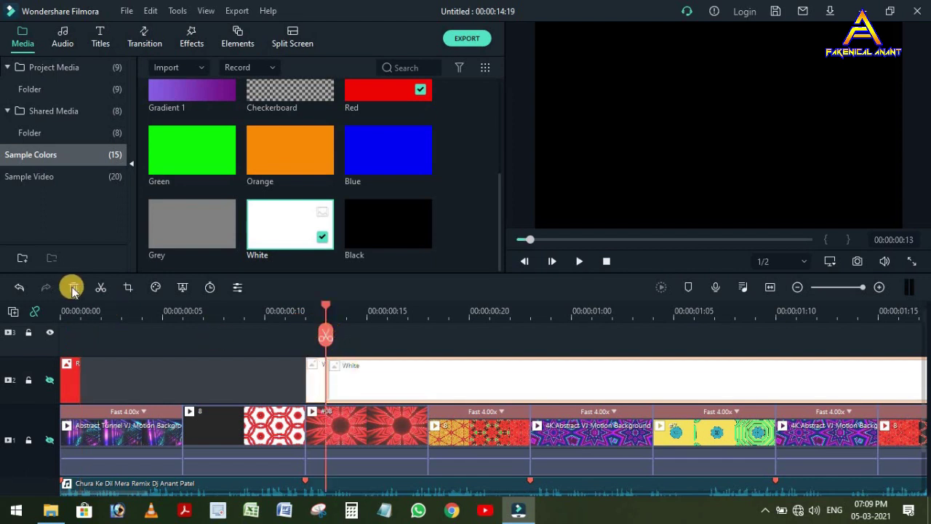
Move the short White piece to the timeline's start and the short Red piece to the start of clip 8
drag(68, 378, 176, 391)
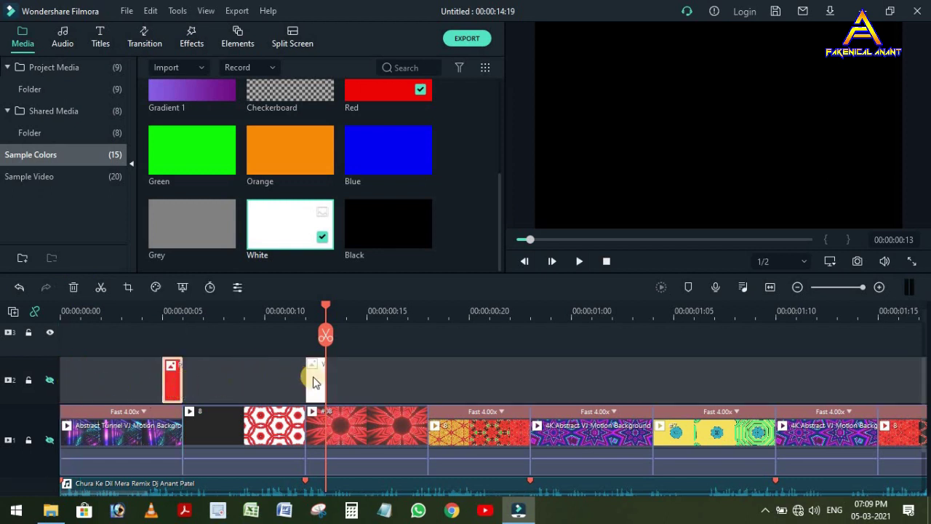
click(317, 386)
drag(317, 386, 46, 370)
click(175, 380)
drag(184, 386, 210, 384)
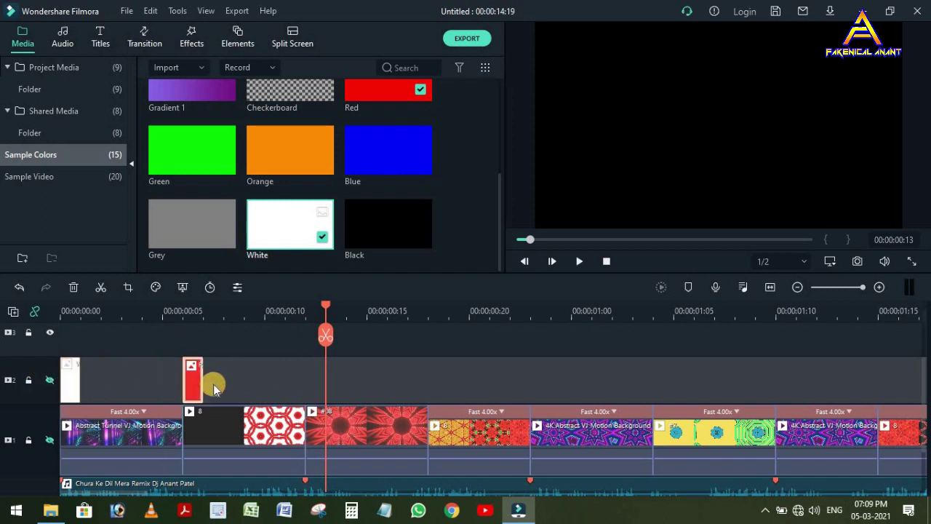
Lock video track 1 and paste copies of the short White and Red pieces onto track 2 at 00:00:00:12
click(64, 378)
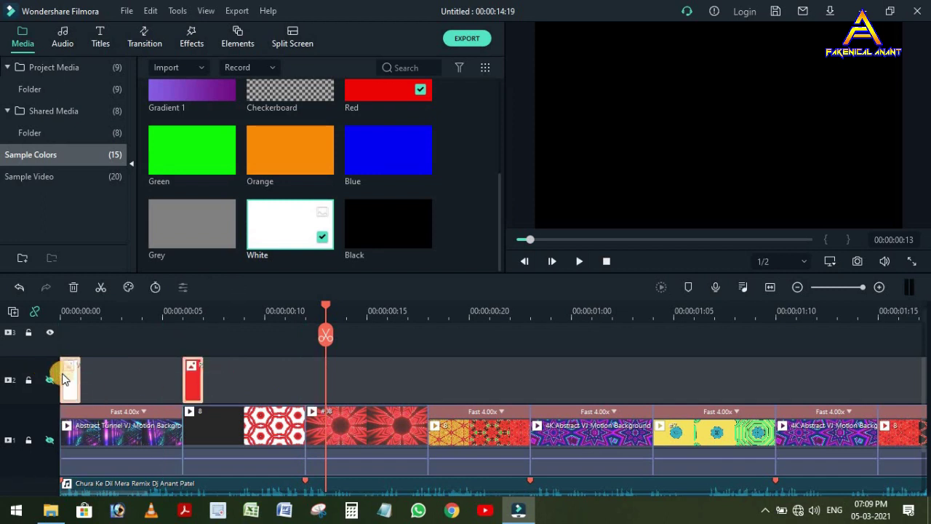
drag(324, 304, 312, 309)
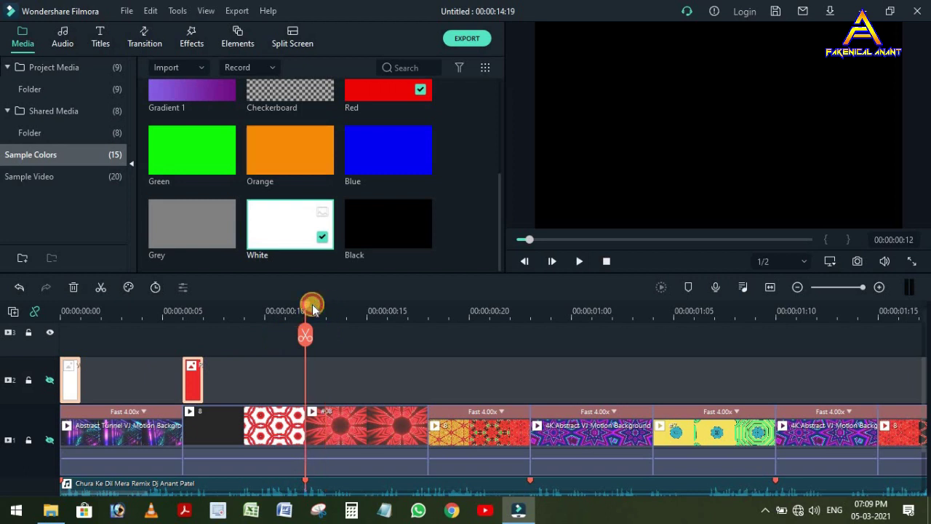
key(ctrl+v)
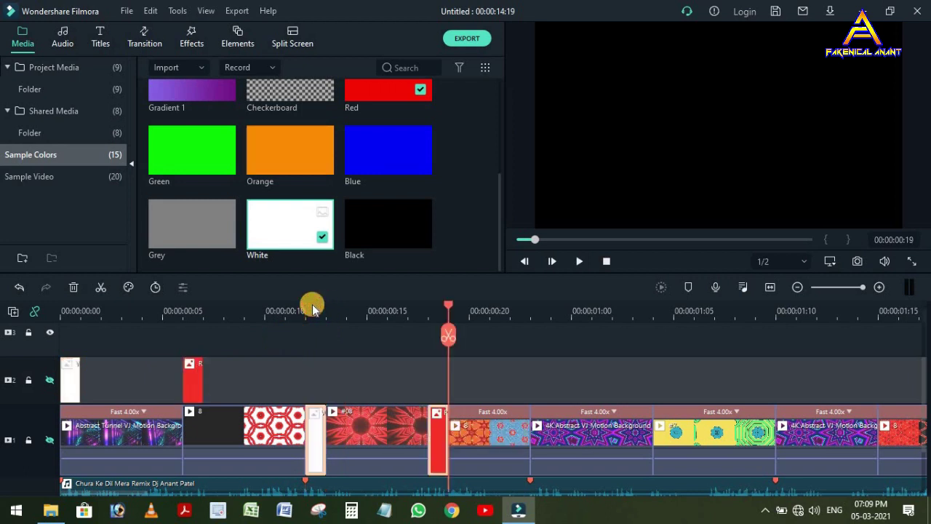
key(ctrl+z)
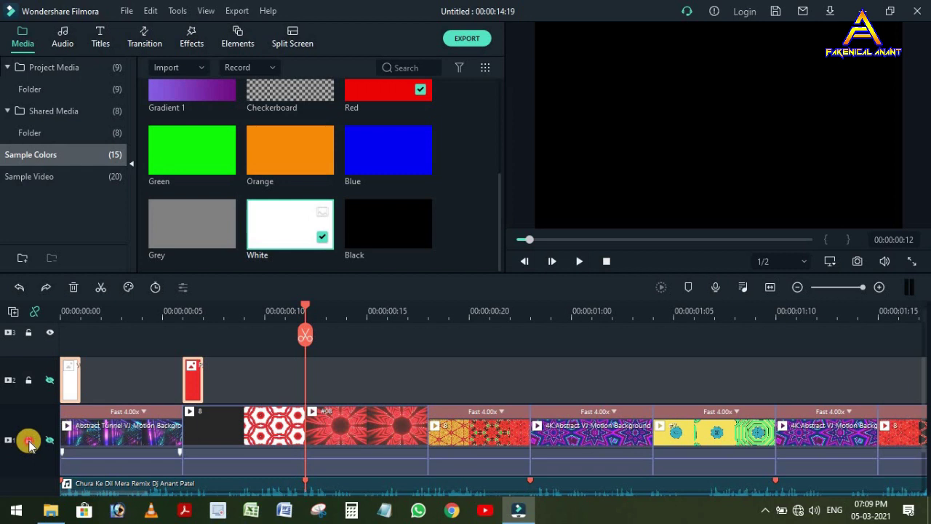
click(28, 440)
drag(578, 310, 362, 314)
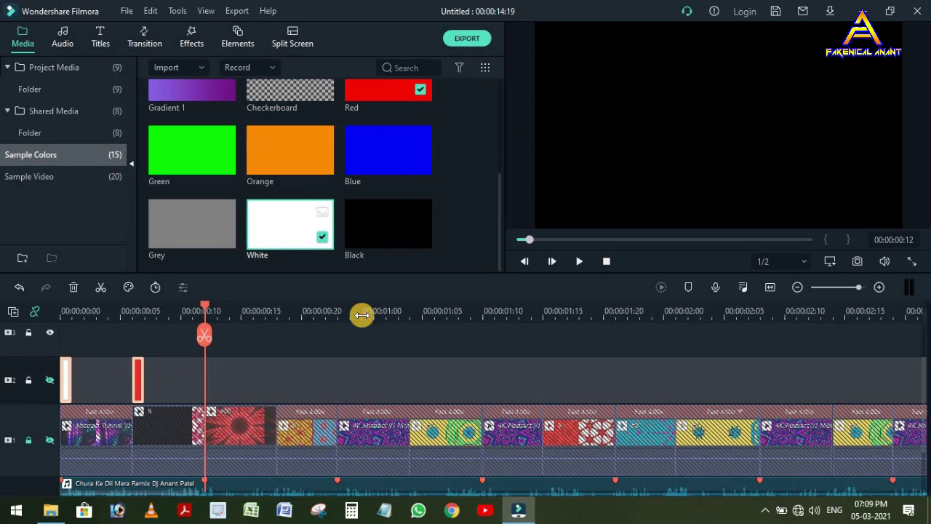
key(ctrl+v)
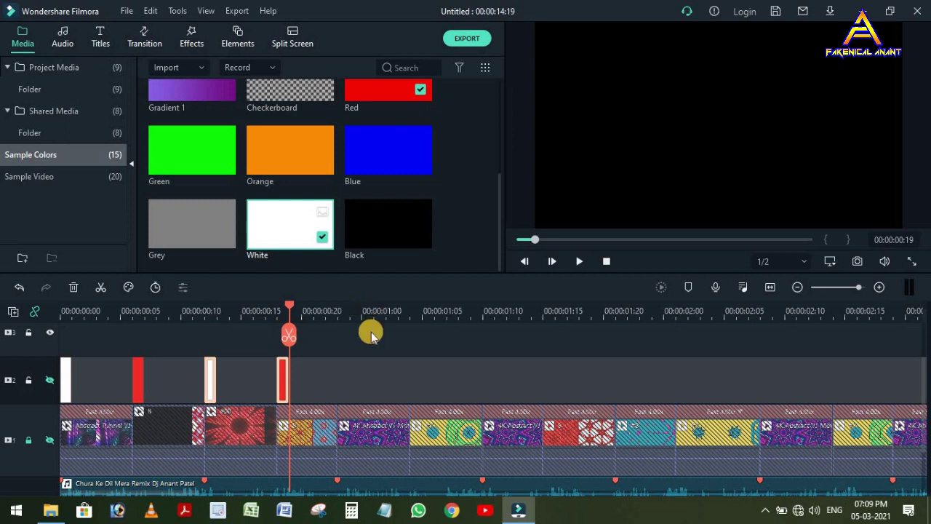
Paste the White and Red pair on track 2 at every following beat marker, from 00:00:00:23 to near the song's end
click(338, 314)
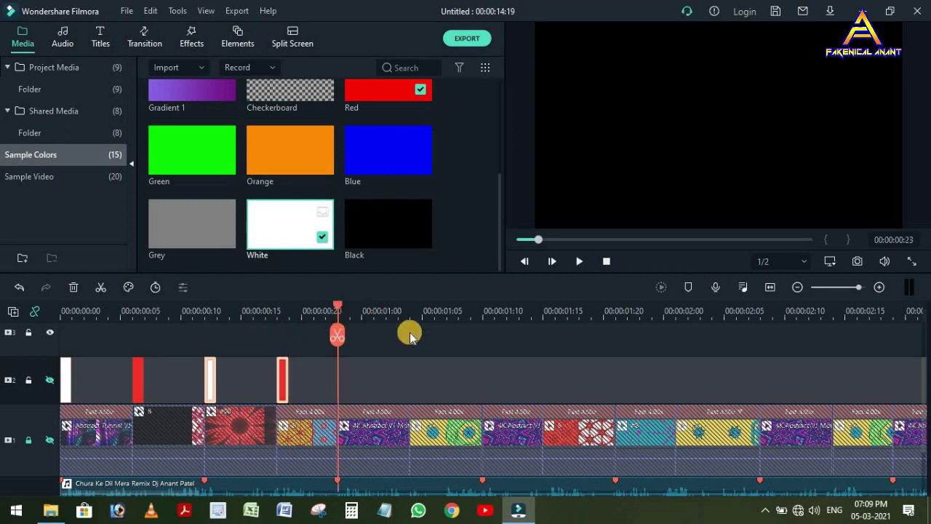
key(ctrl+v)
key(ctrl+v)
key(ctrl+v)
key(ctrl+v)
key(ctrl+v)
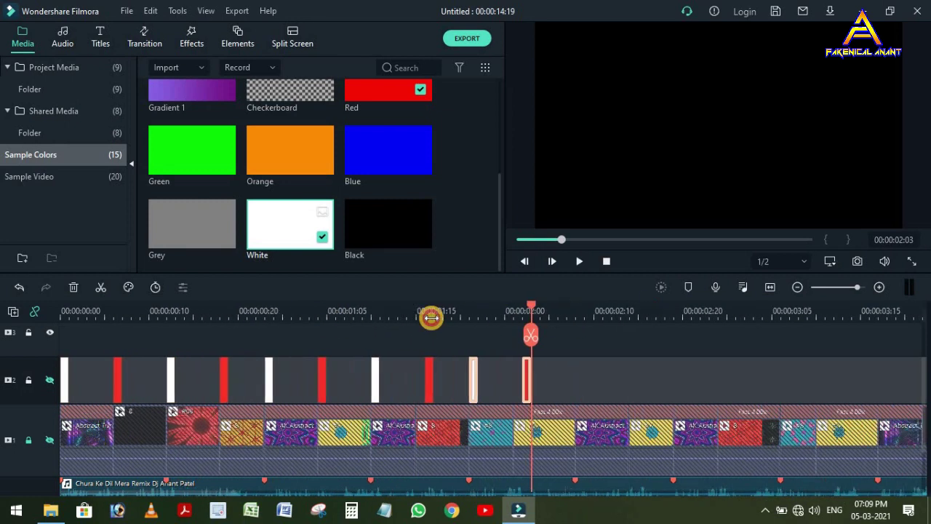
key(ctrl+v)
key(ctrl+v)
key(ctrl+v)
key(ctrl+v)
key(ctrl+v)
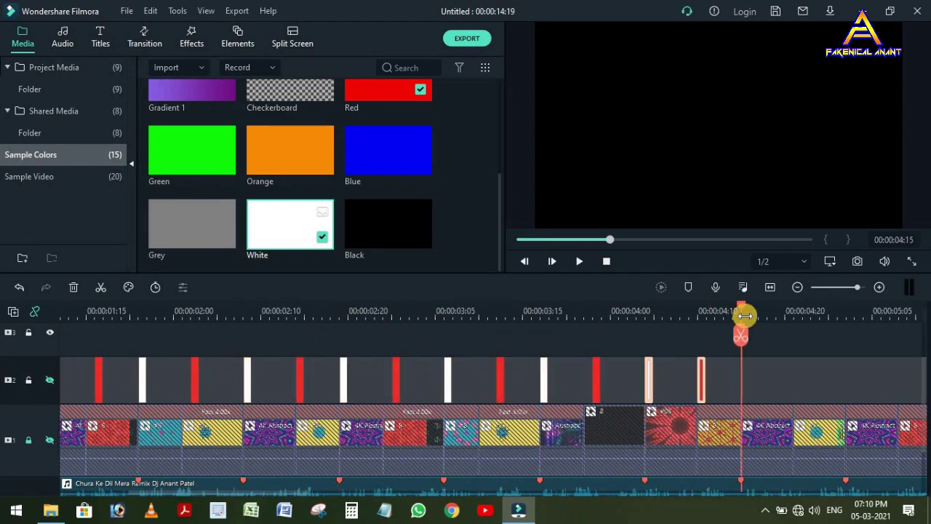
key(ctrl+v)
key(ctrl+v)
key(ctrl+v)
key(ctrl+v)
key(ctrl+v)
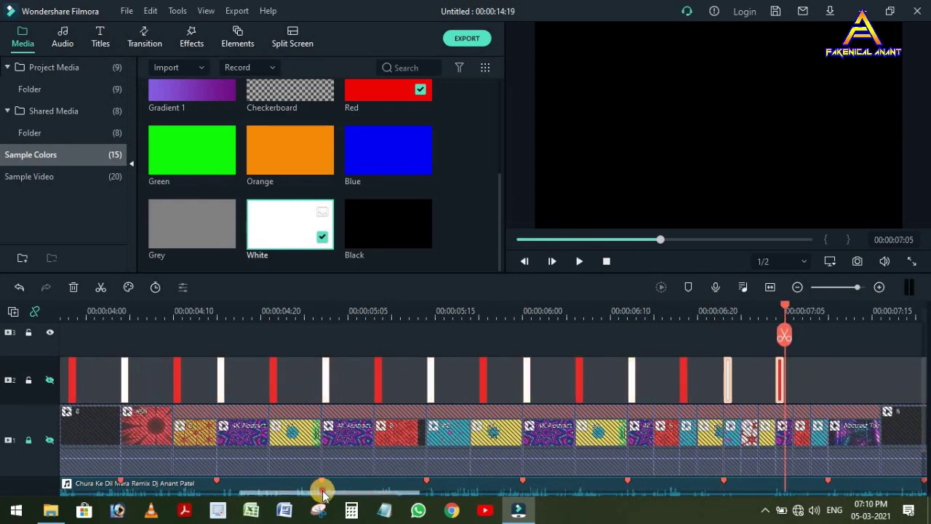
key(ctrl+v)
key(ctrl+v)
key(ctrl+v)
key(ctrl+v)
key(ctrl+v)
key(ctrl+v)
key(ctrl+v)
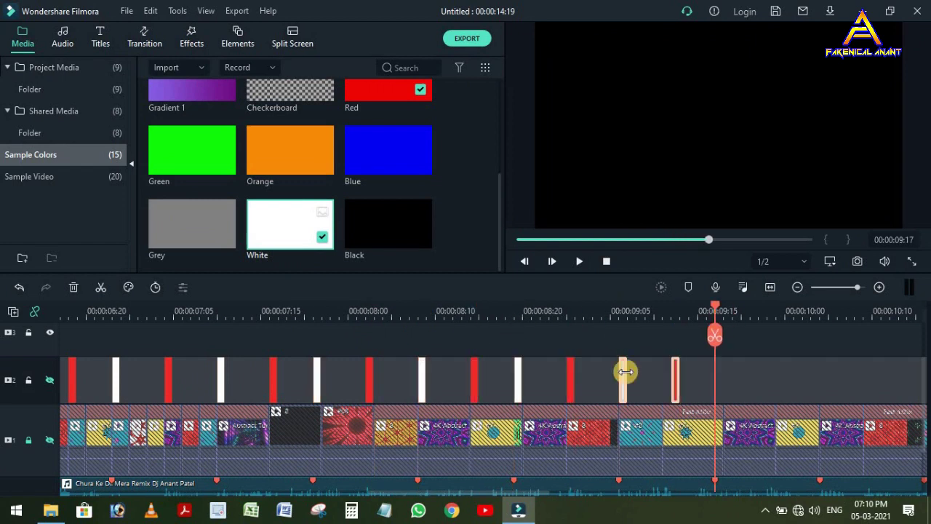
key(ctrl+v)
key(ctrl+v)
key(ctrl+v)
key(ctrl+v)
key(ctrl+v)
key(ctrl+v)
key(ctrl+v)
key(ctrl+v)
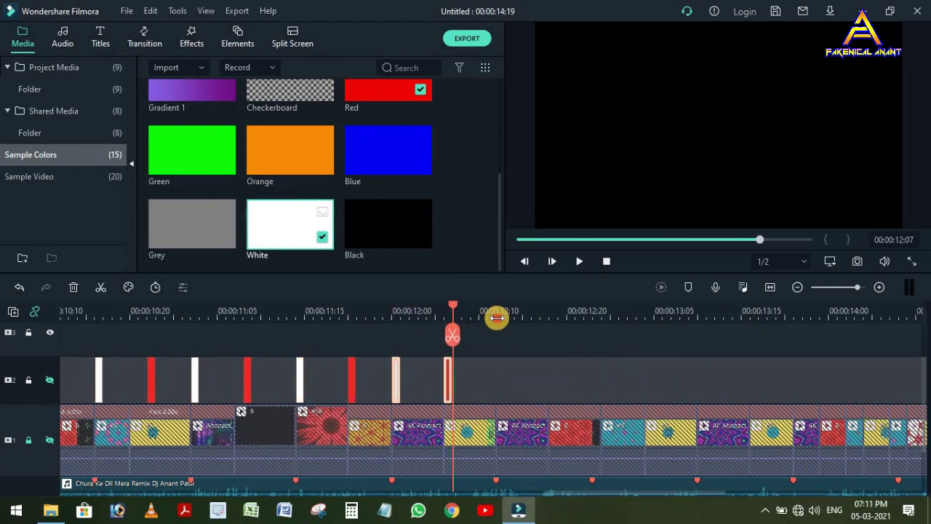
key(ctrl+v)
key(ctrl+v)
key(ctrl+v)
key(ctrl+v)
key(ctrl+v)
key(ctrl+v)
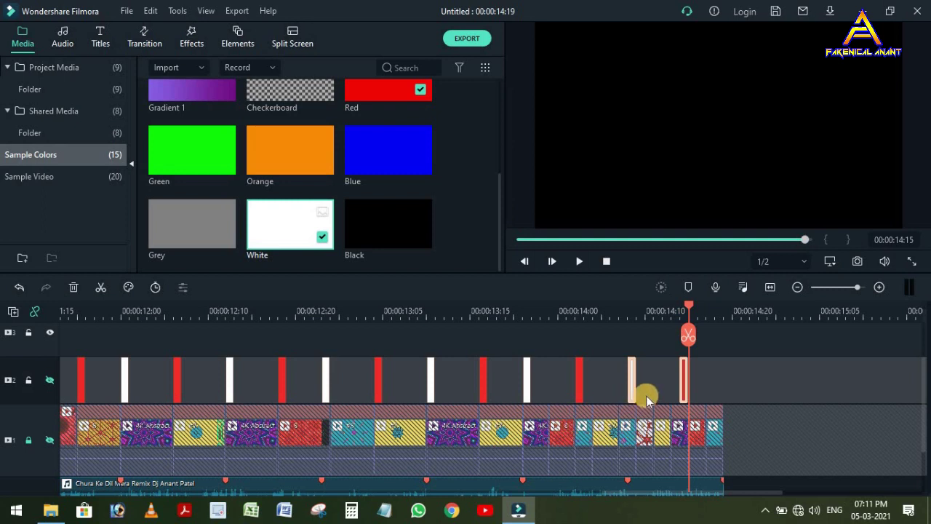
Copy the last four color pieces on track 2 and paste them at 00:00:13:24 between the existing flashes
click(718, 386)
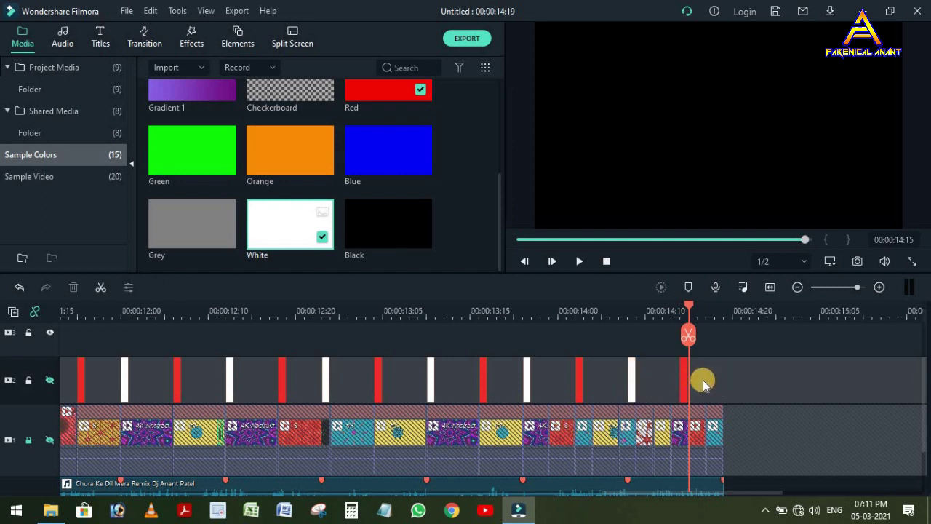
drag(703, 384, 525, 384)
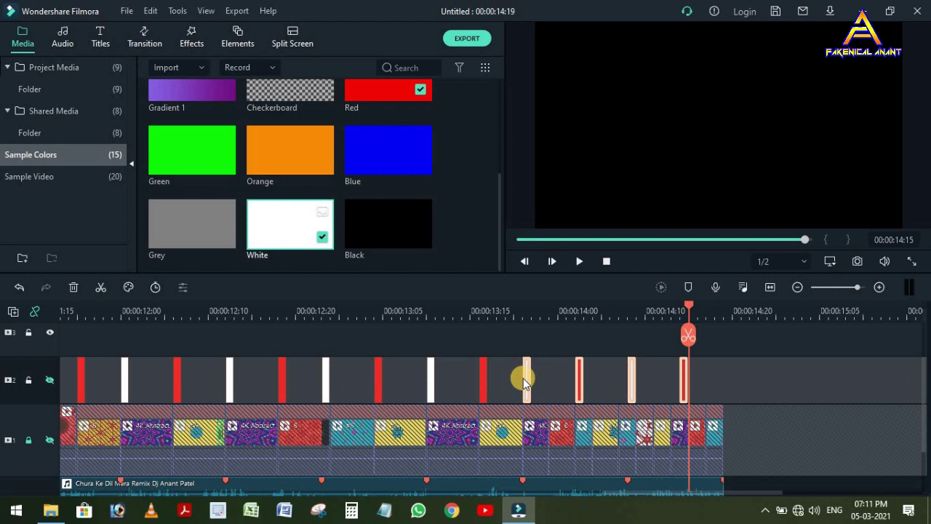
click(550, 312)
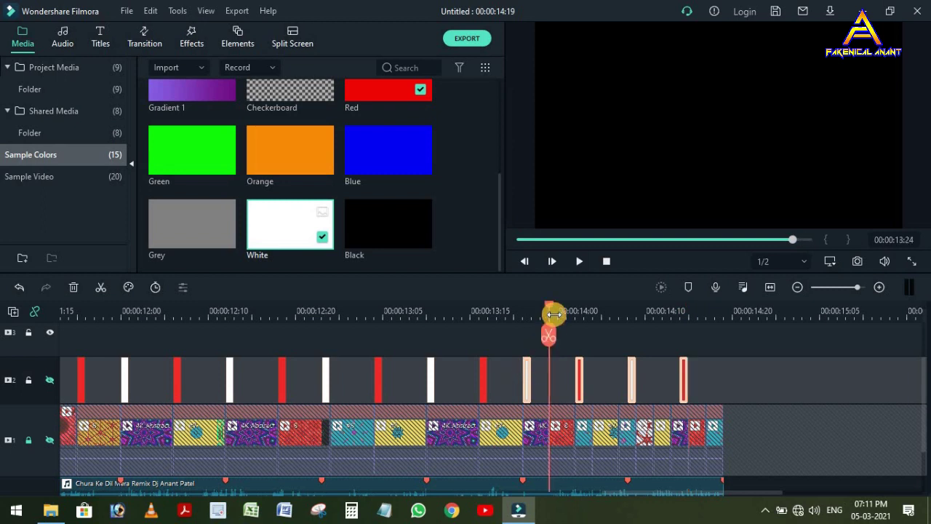
key(ctrl+v)
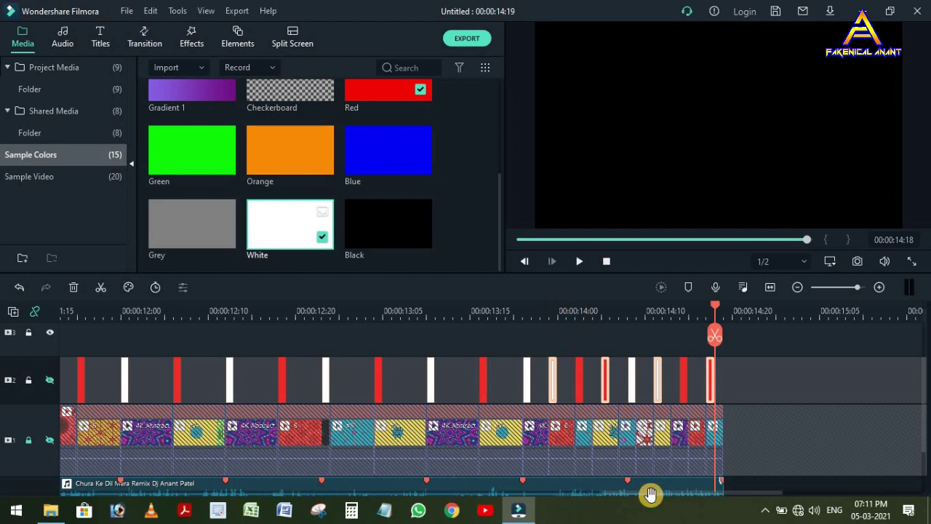
Paste the same four color pieces at 00:00:06:15 to double the flashes over the short clips there
drag(616, 490, 360, 490)
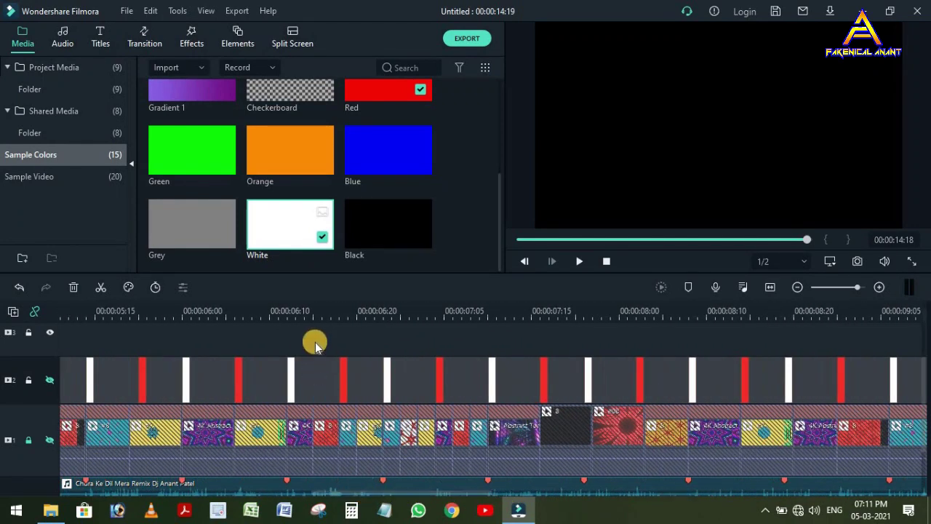
click(315, 312)
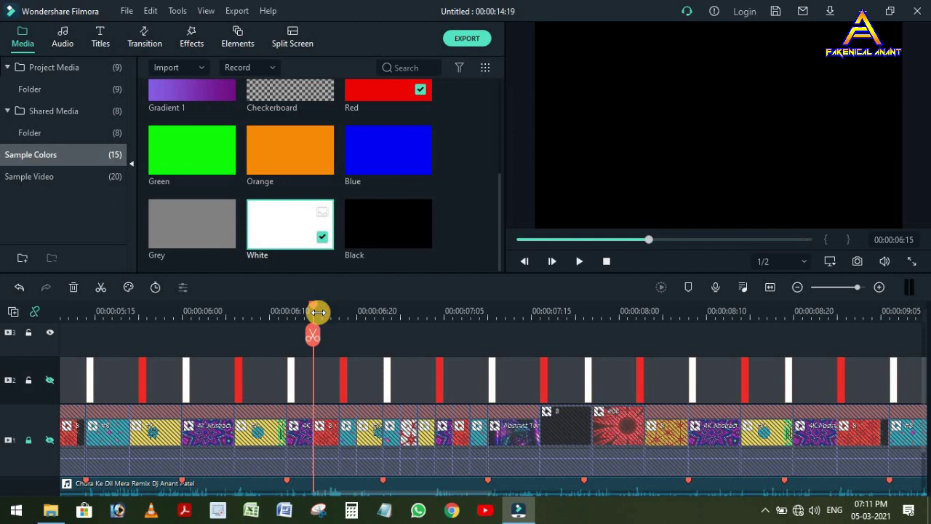
key(ctrl+v)
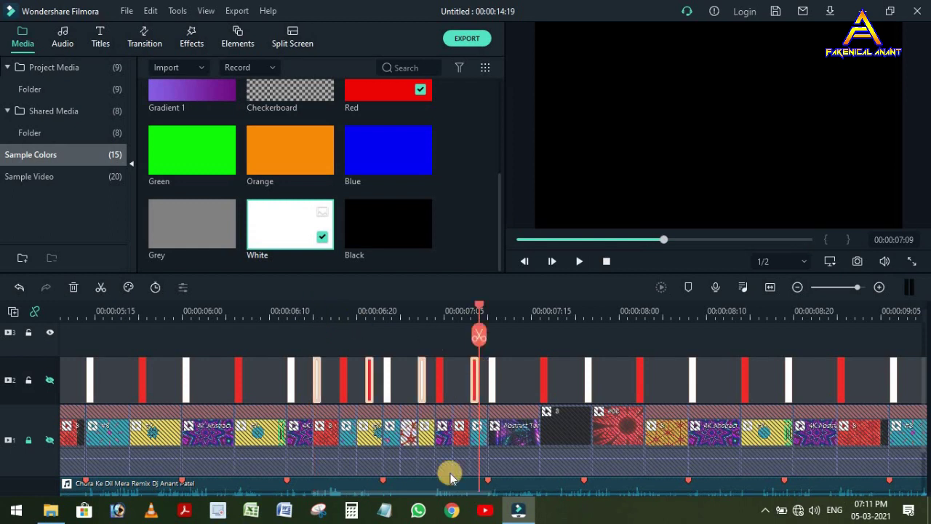
Make video track 2 visible and play the whole timeline from the start to check the color flashes
click(769, 287)
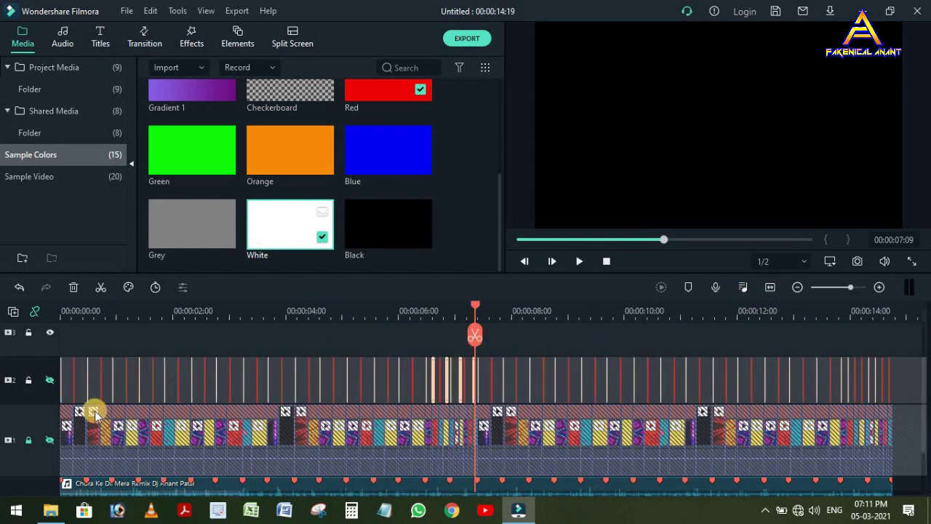
click(62, 305)
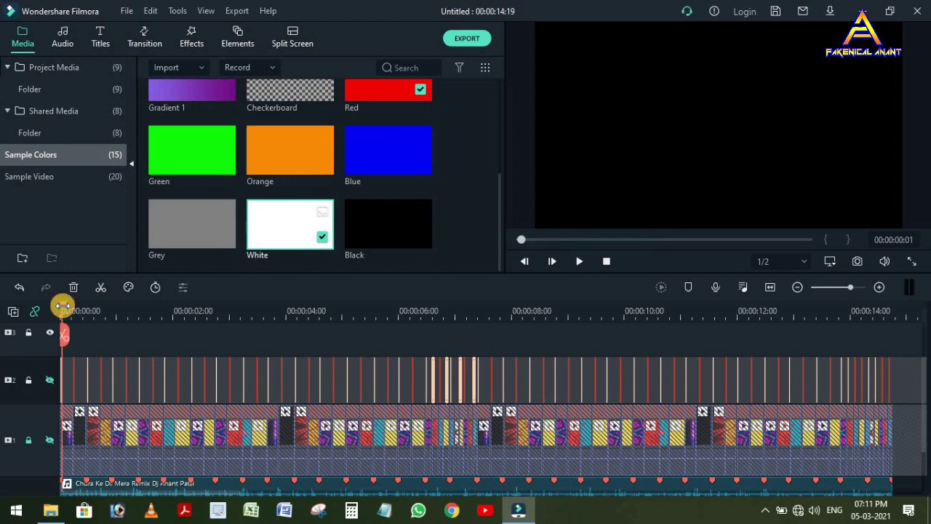
drag(62, 306, 58, 306)
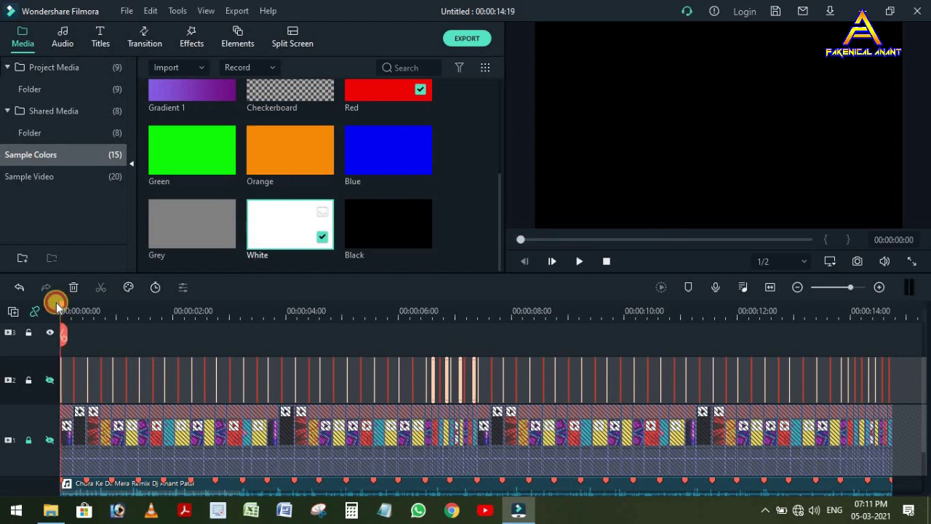
click(579, 262)
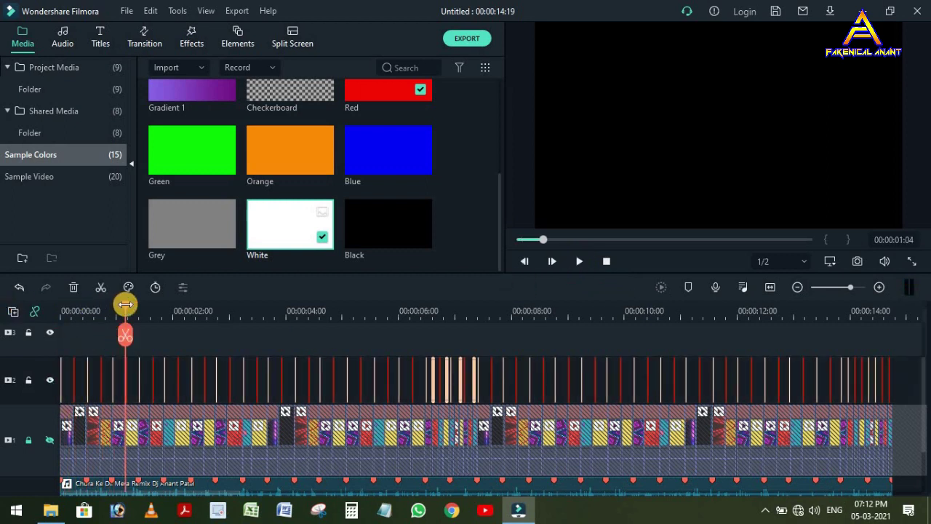
key(Home)
click(578, 262)
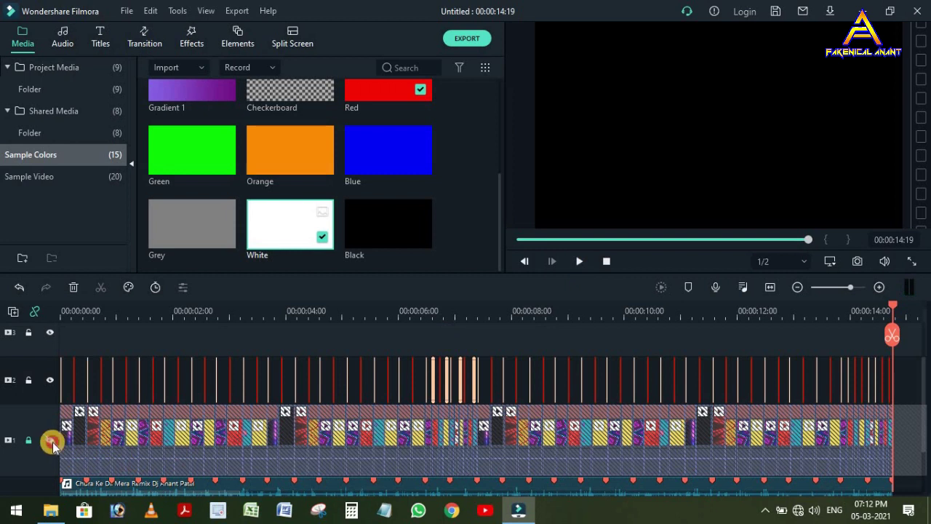
Make video track 1 visible, and render and play the timeline preview from the start
click(53, 443)
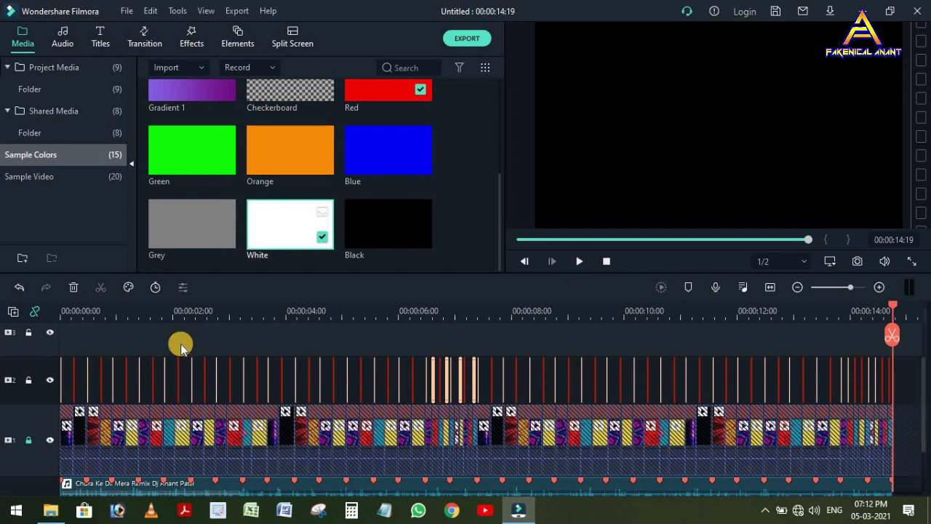
click(62, 307)
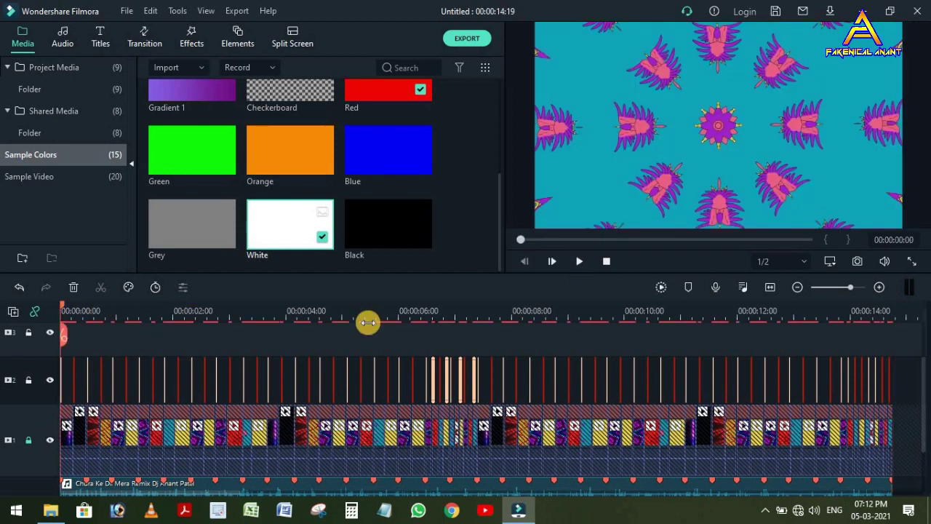
click(661, 287)
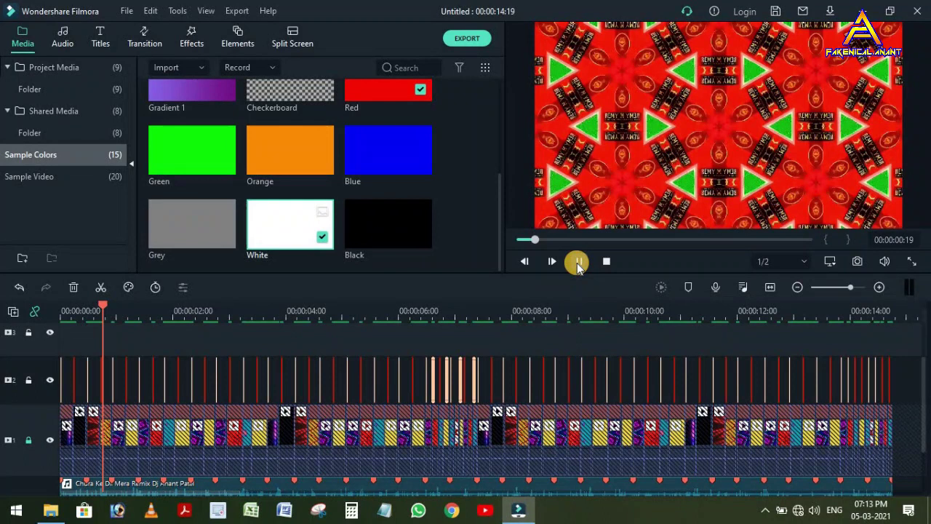
click(579, 263)
click(63, 308)
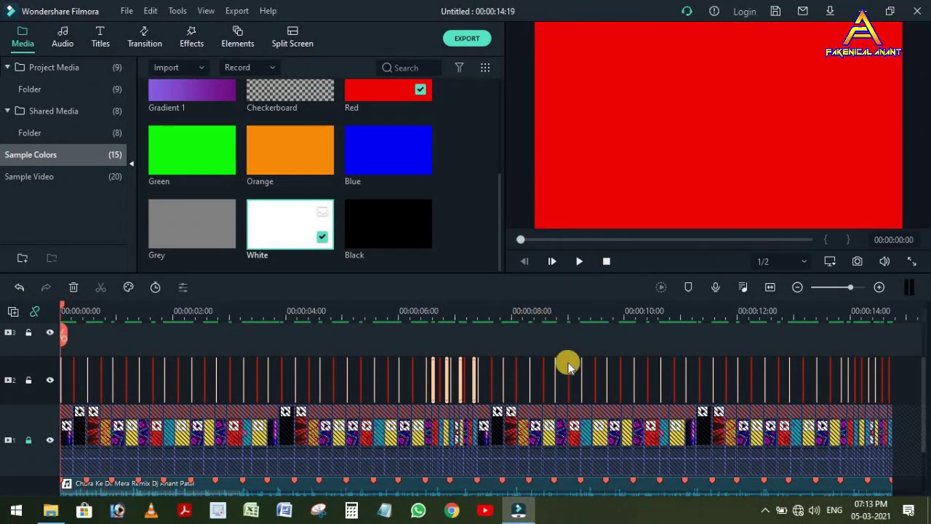
Lock the audio track that holds the remix song
scroll(568, 363, down, 2)
scroll(281, 426, up, 1)
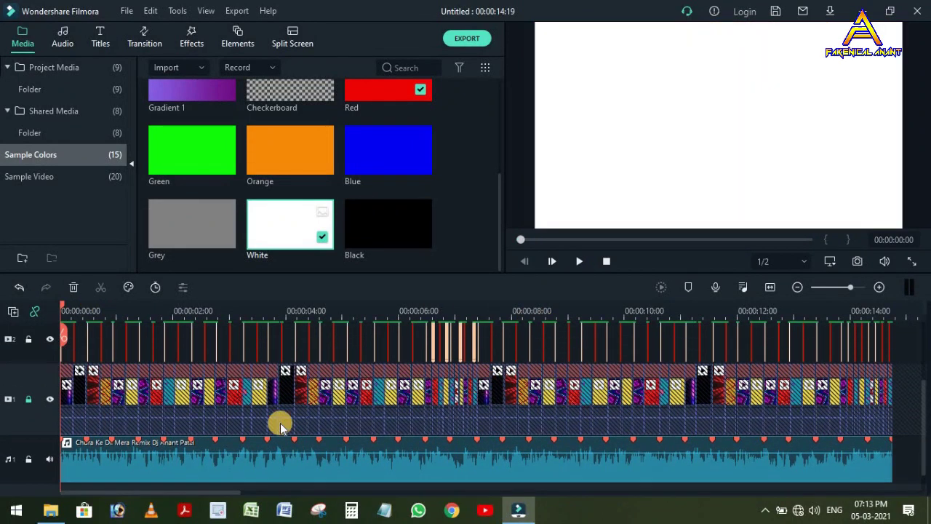
click(27, 460)
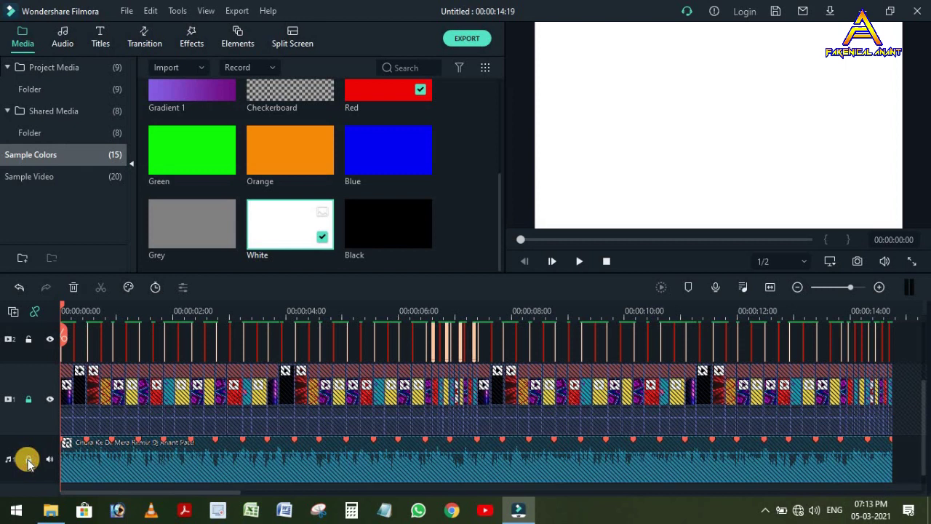